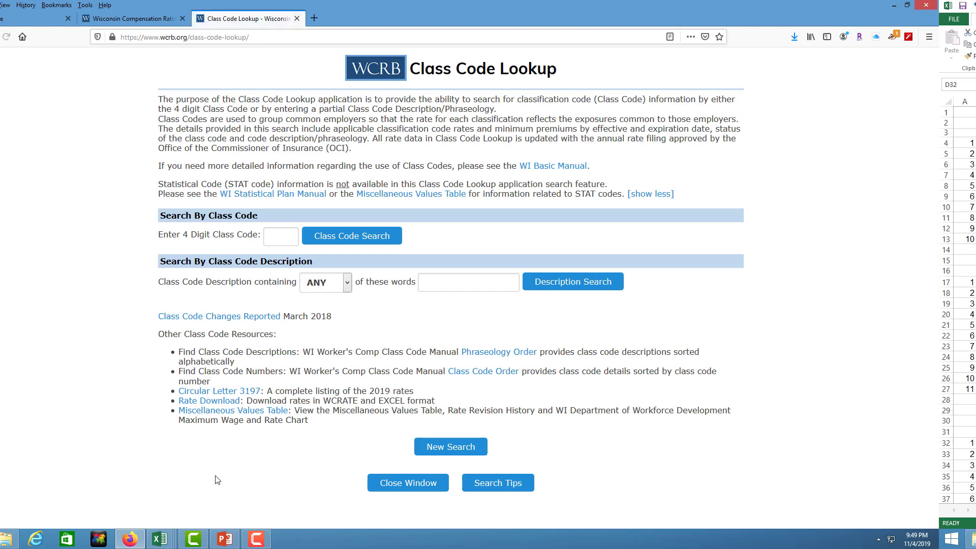
- Switch to the PowerPoint presentation and show the third slide, Results by Policy Class, to check the policy class code
left_click(256, 540)
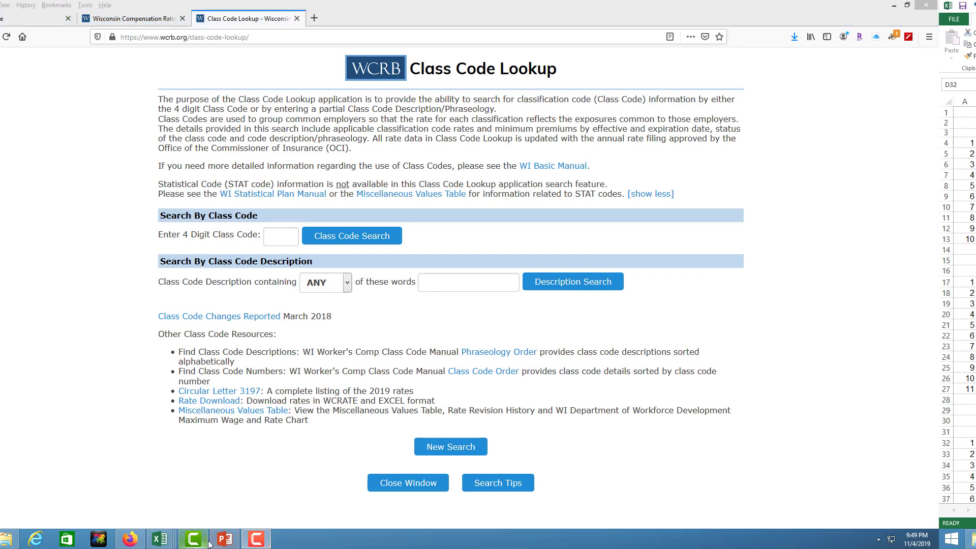
left_click(225, 538)
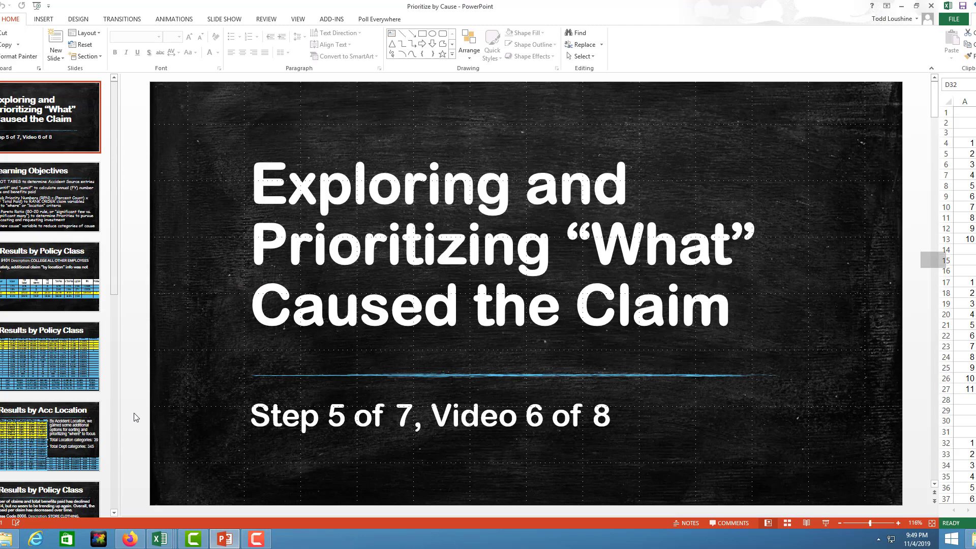
left_click(60, 298)
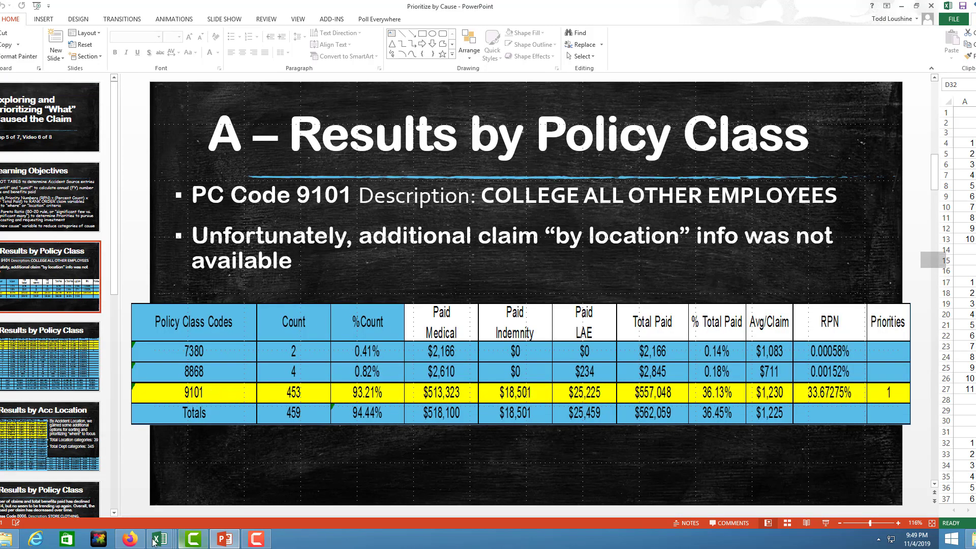
- Switch to the Class Code Lookup page in Firefox, search for class code 9101 and review its description and rate history
left_click(129, 539)
left_click(294, 241)
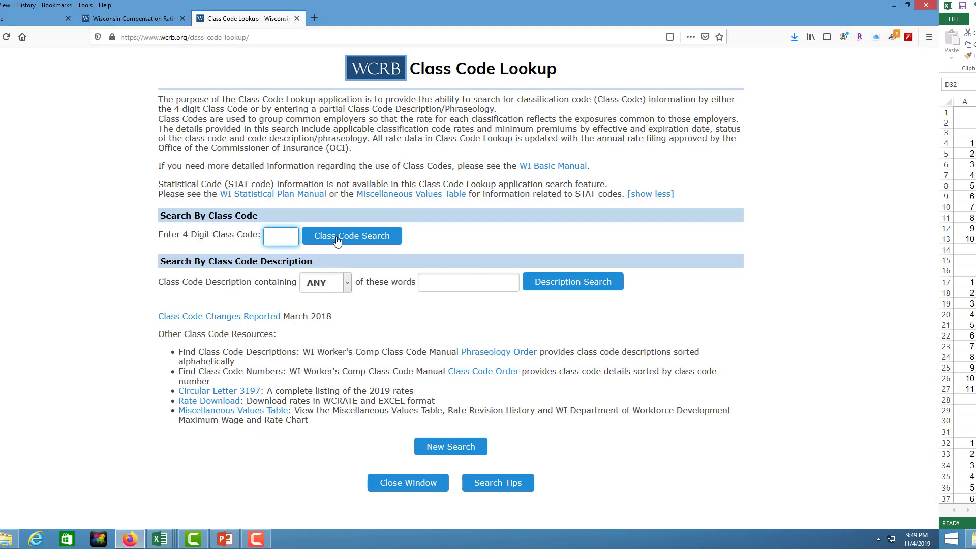
type("9101")
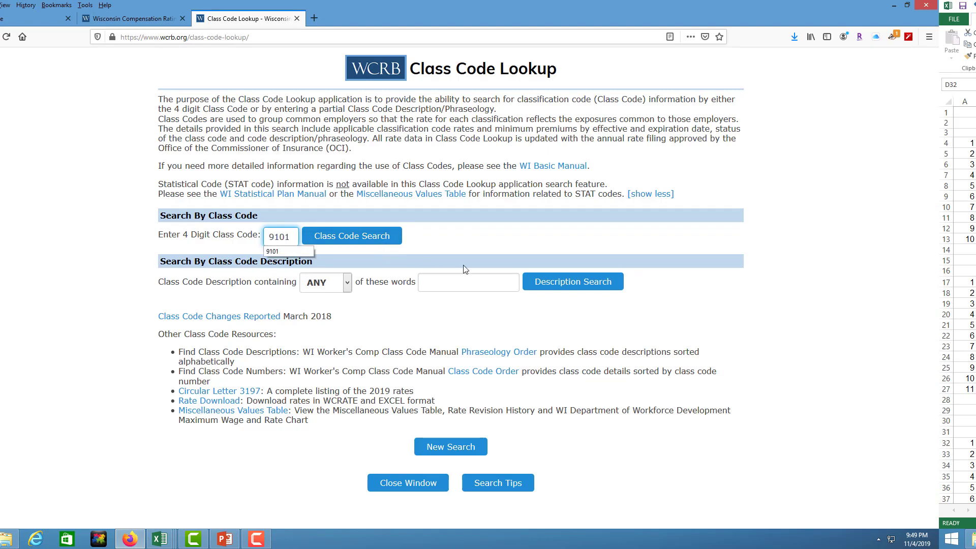
left_click(345, 242)
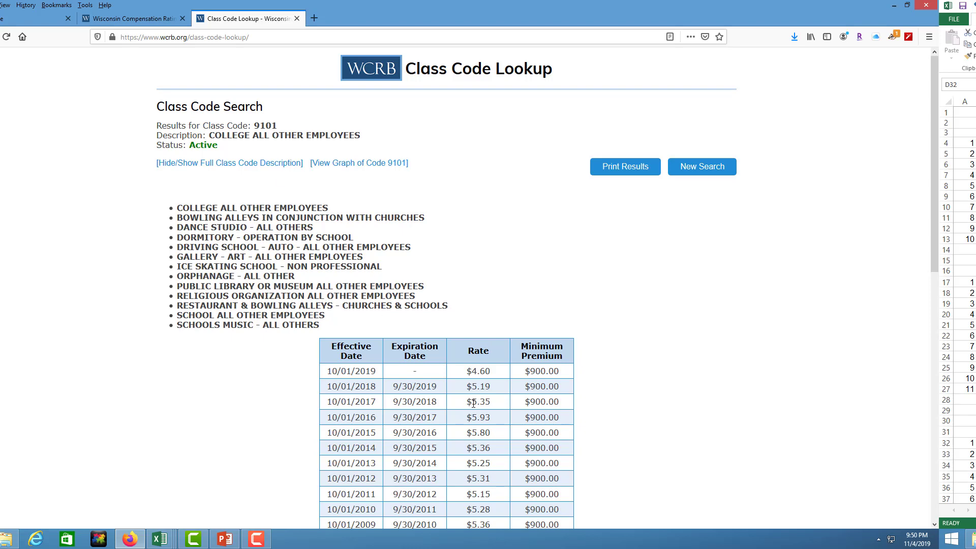
scroll(474, 403, "down", 2)
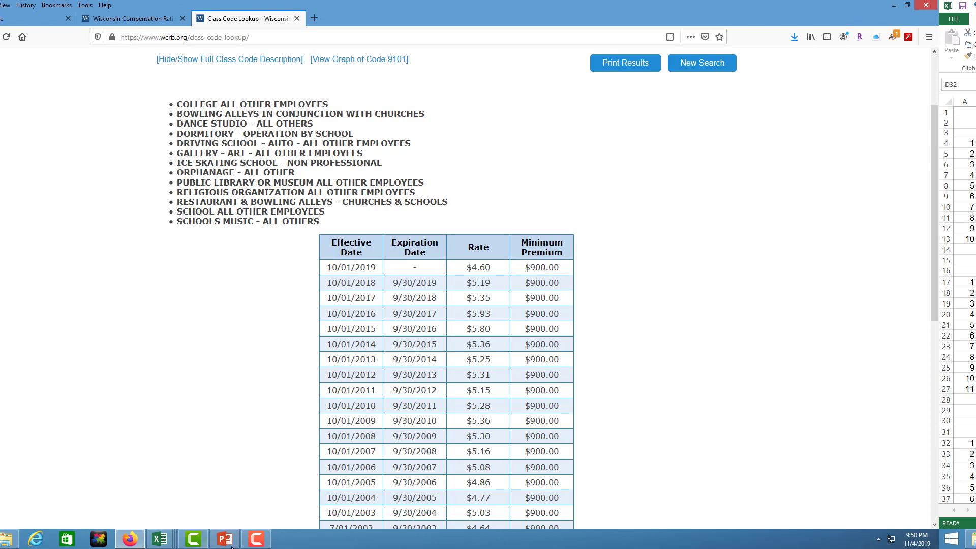
- Switch to the Company A Results workbook in Excel and examine the accident source rankings and their Top 5 to Top 12 summary
mouse_move(162, 545)
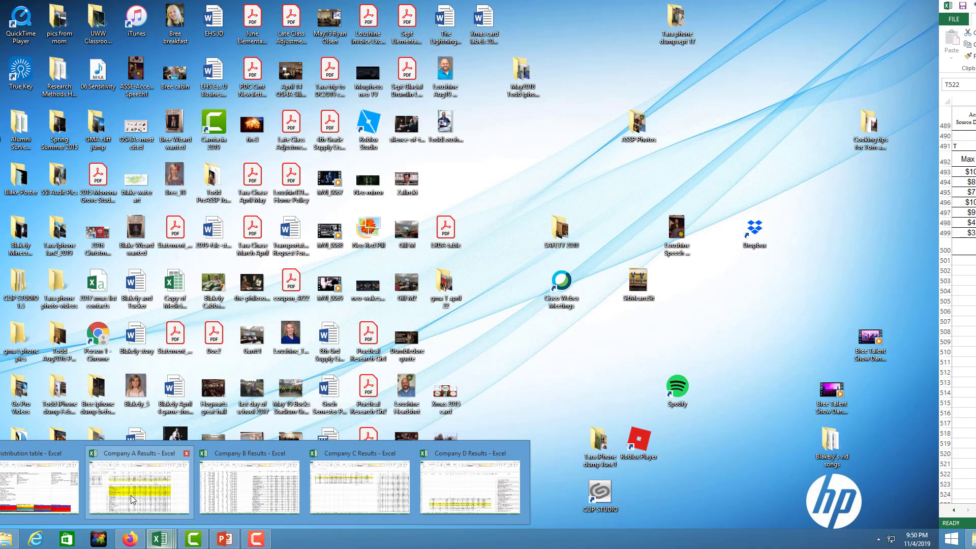
left_click(130, 495)
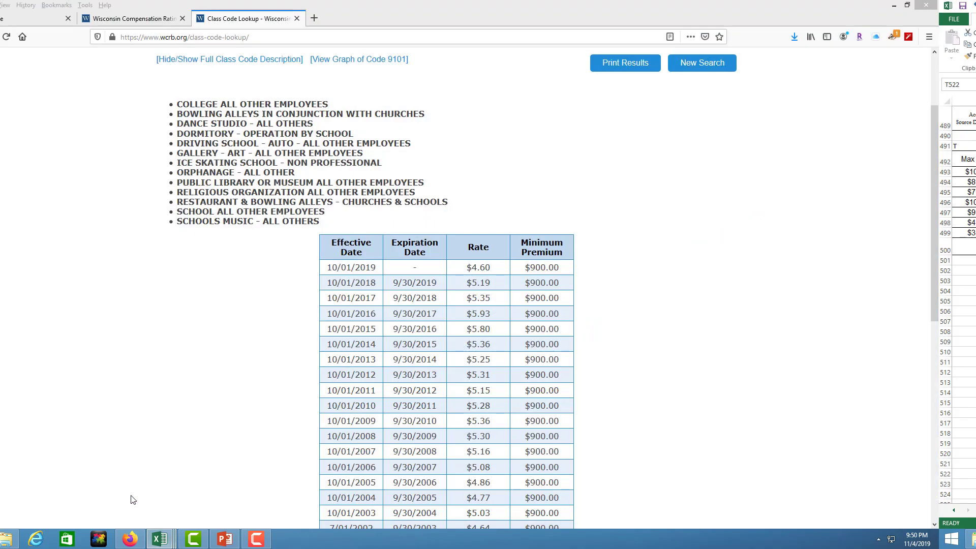
key("super+Up")
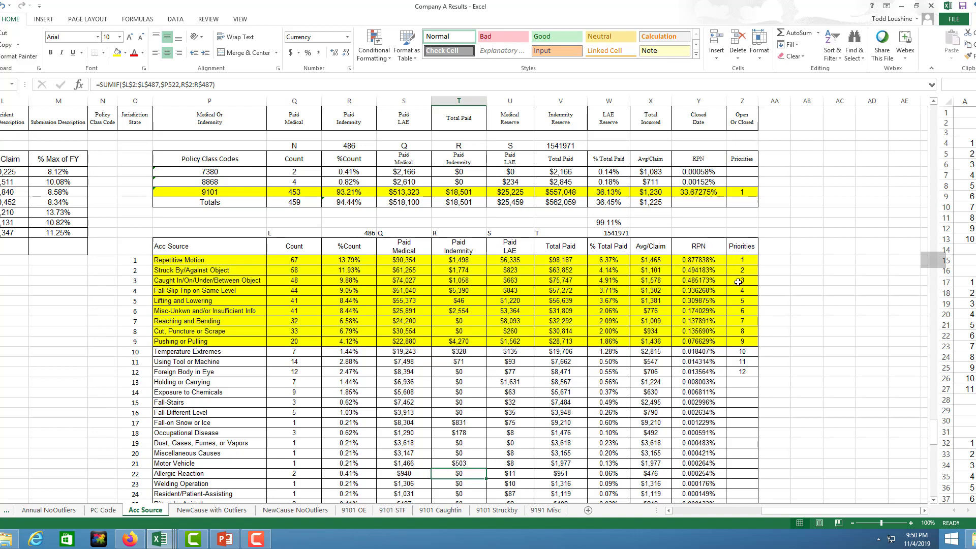
scroll(548, 376, "down", 5)
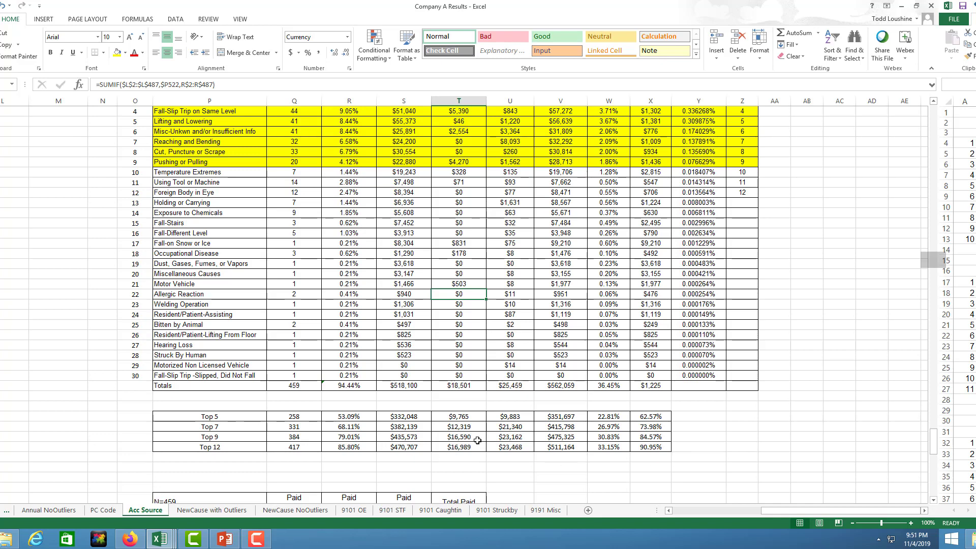
scroll(518, 316, "up", 2)
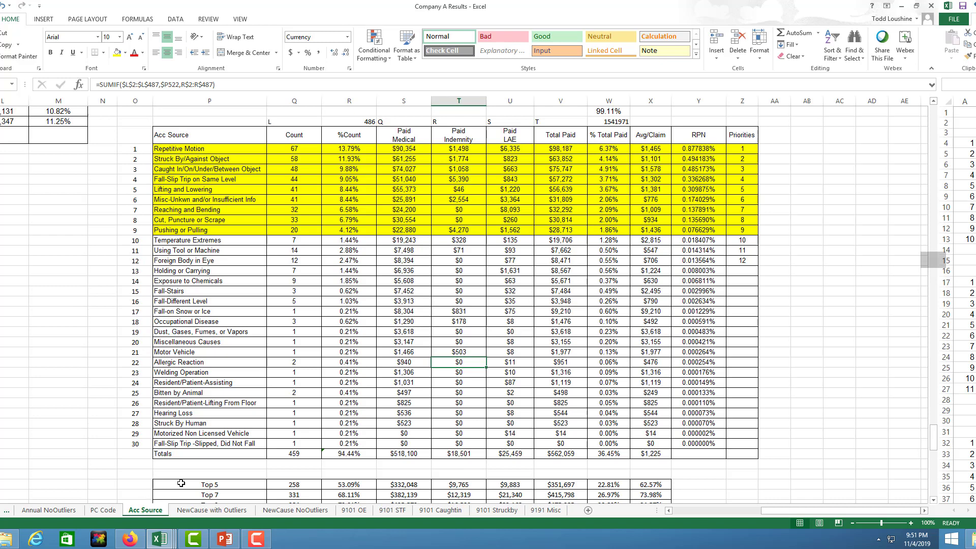
- Switch to the Company B Results workbook, examine its Accident Source table and select the Top 12 summary row
mouse_move(162, 542)
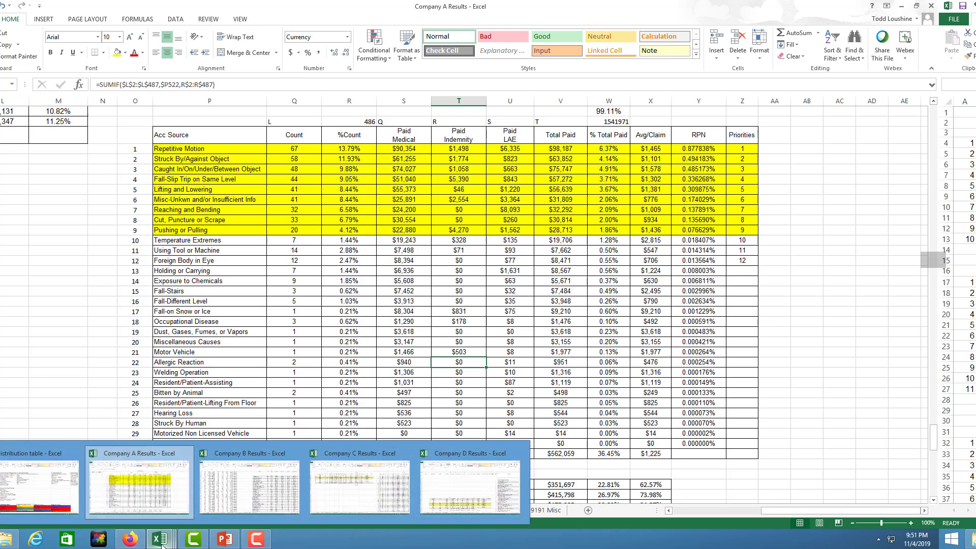
left_click(249, 482)
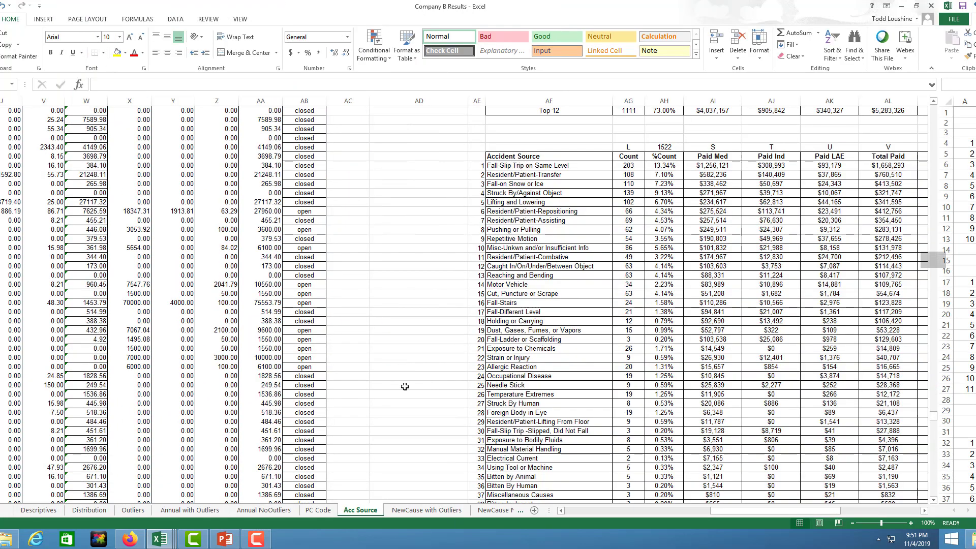
scroll(403, 385, "down", 1)
left_click_drag(734, 511, 794, 510)
scroll(724, 487, "up", 2)
scroll(724, 487, "up", 1)
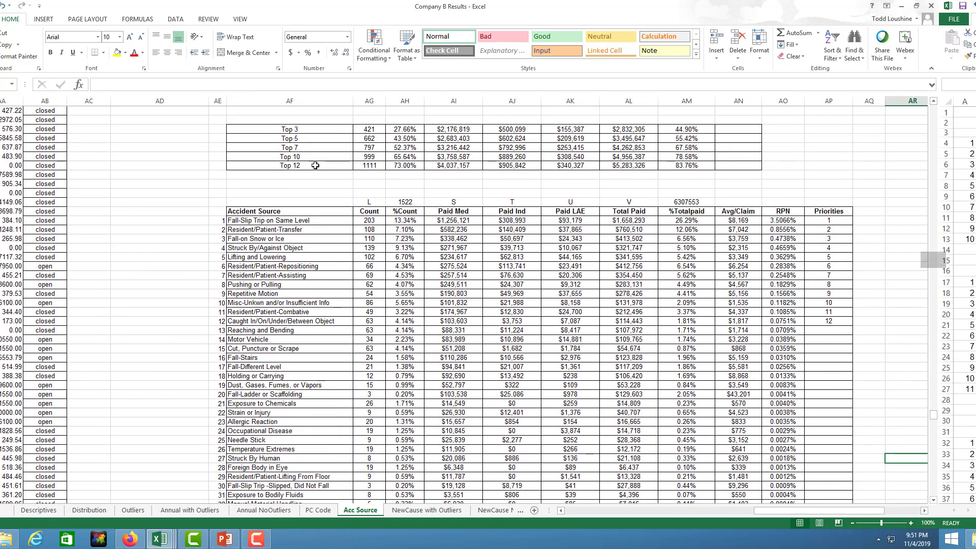
left_click_drag(316, 163, 693, 165)
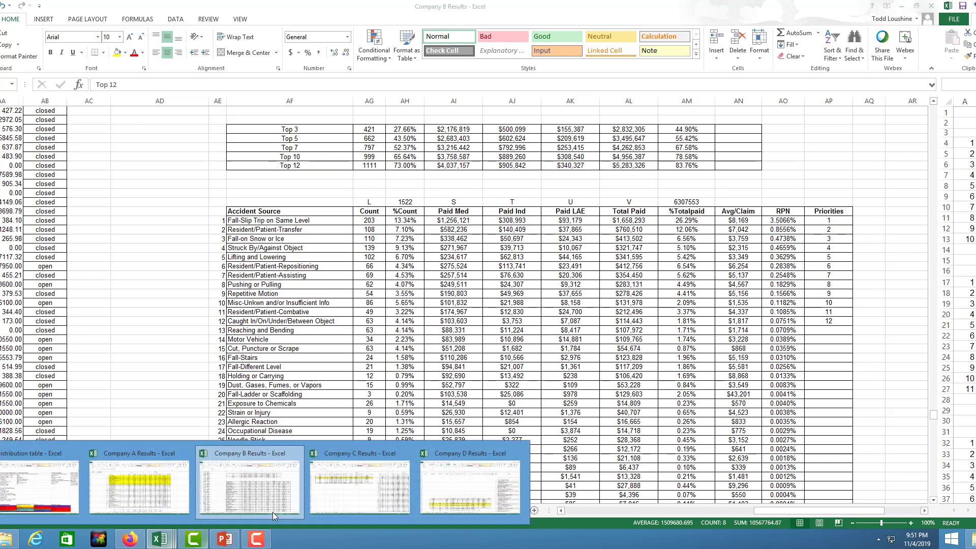
- Switch to the Company C Results workbook and examine the Acc Location table and its top-location summary on the PC Code sheet
left_click(360, 483)
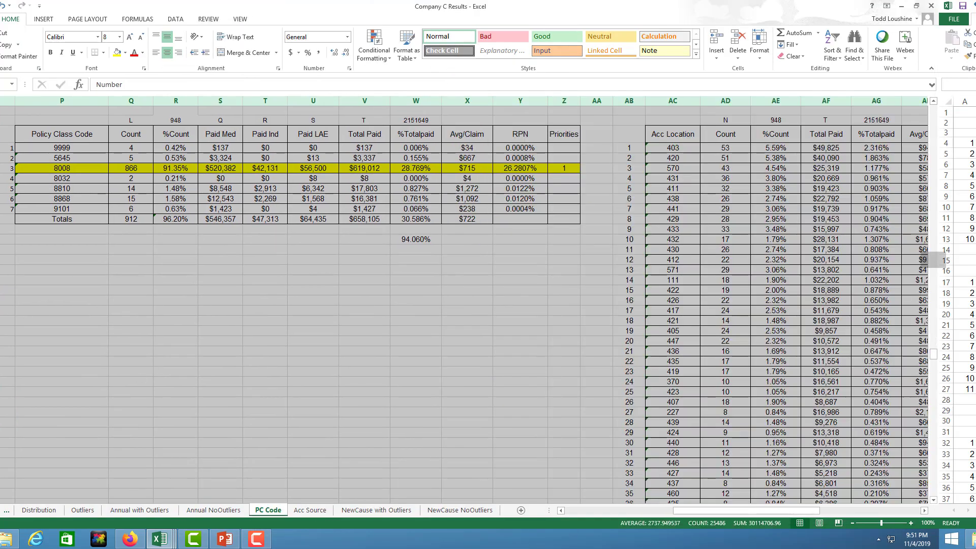
left_click_drag(696, 510, 735, 511)
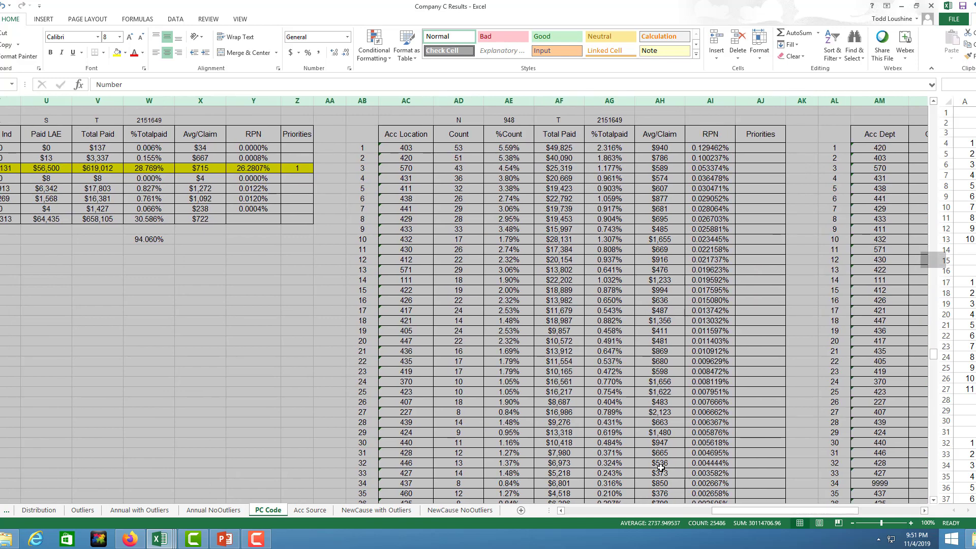
scroll(659, 465, "up", 5)
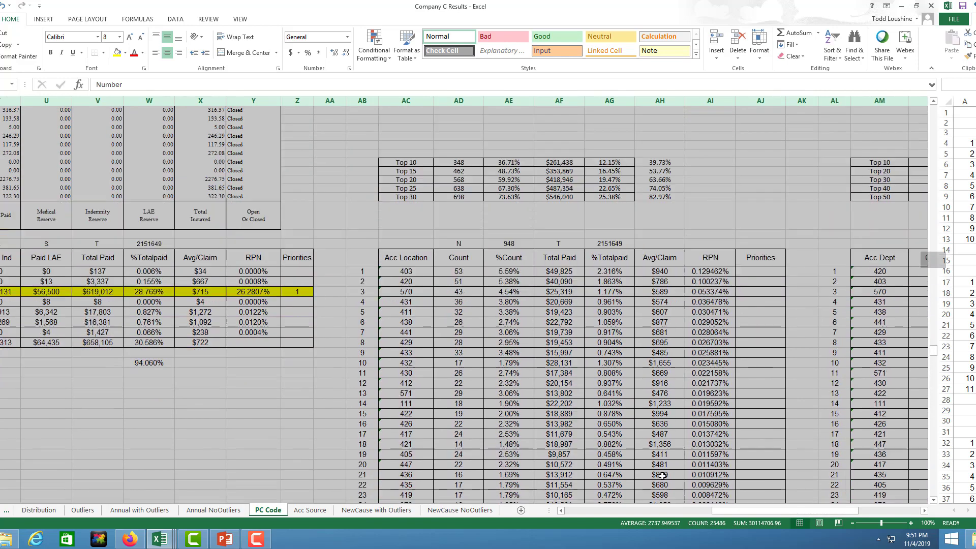
scroll(662, 475, "down", 2)
scroll(662, 475, "up", 2)
scroll(662, 475, "down", 2)
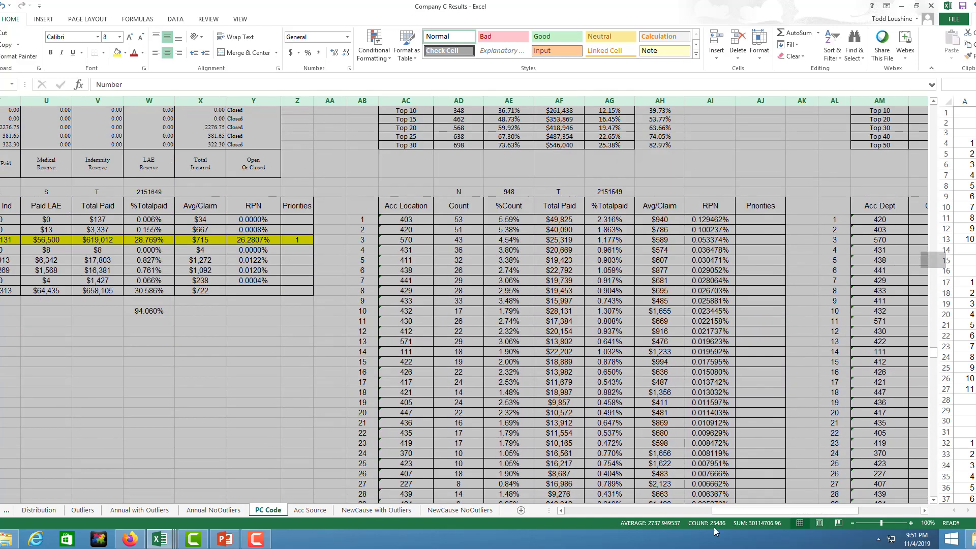
- Show Company C's Acc Source sheet and examine the accident source table with its Top 3, Top 5 and Top 7 summary
left_click(314, 511)
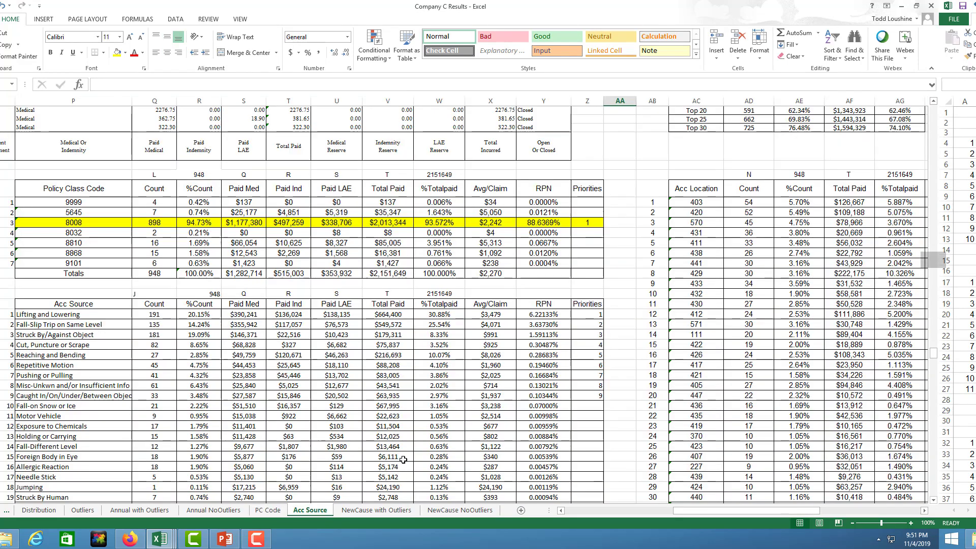
scroll(405, 461, "down", 2)
scroll(480, 396, "down", 2)
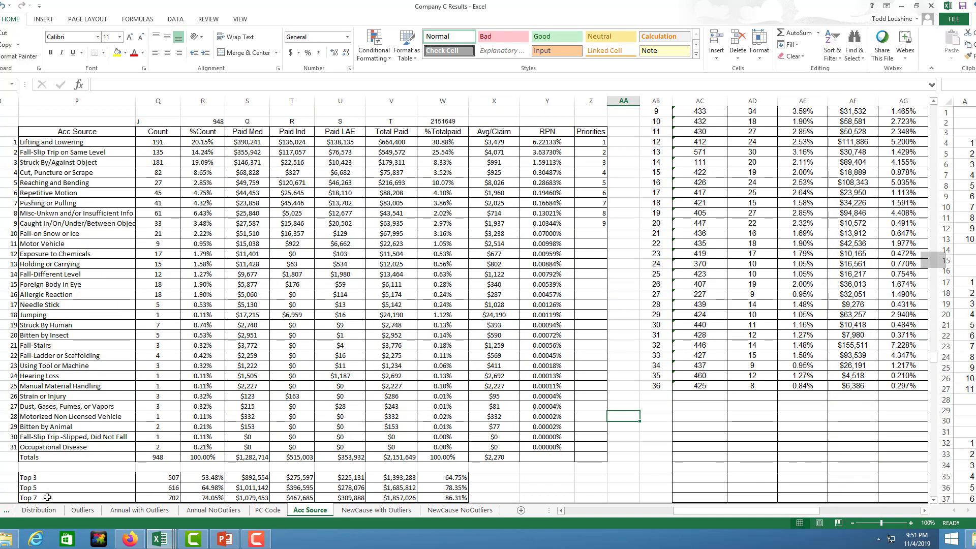
scroll(320, 488, "down", 1)
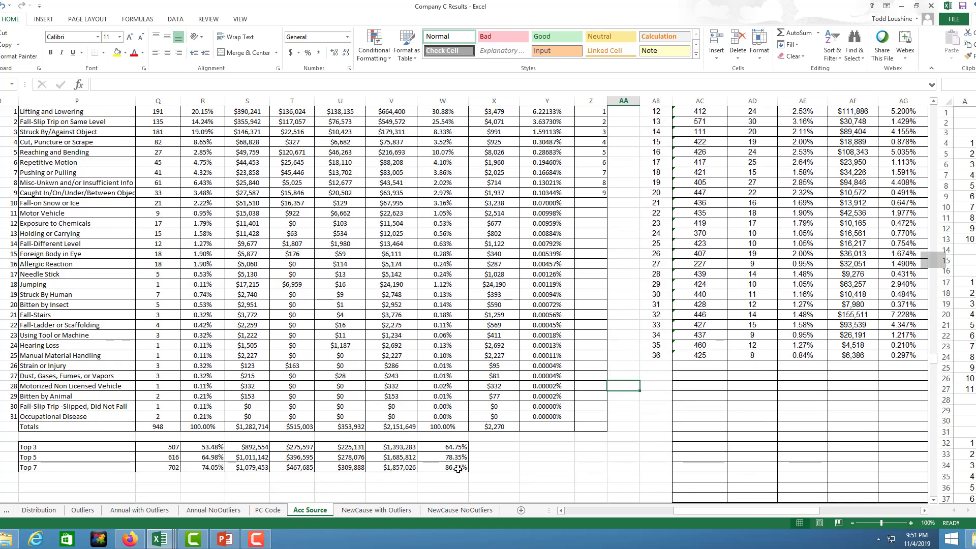
scroll(332, 305, "up", 2)
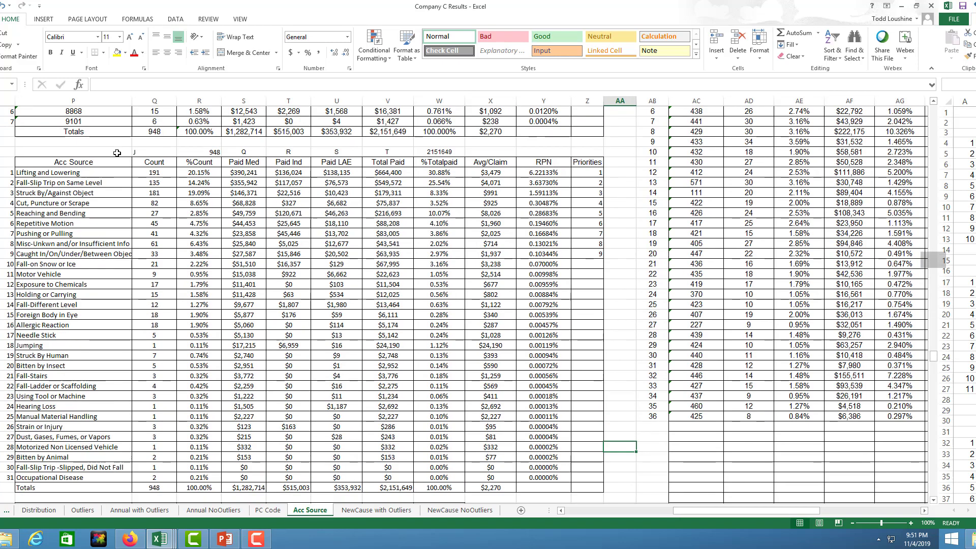
- Fill Company C's top five accident source rows, Lifting and Lowering through Reaching and Bending, with yellow
left_click_drag(97, 172, 592, 214)
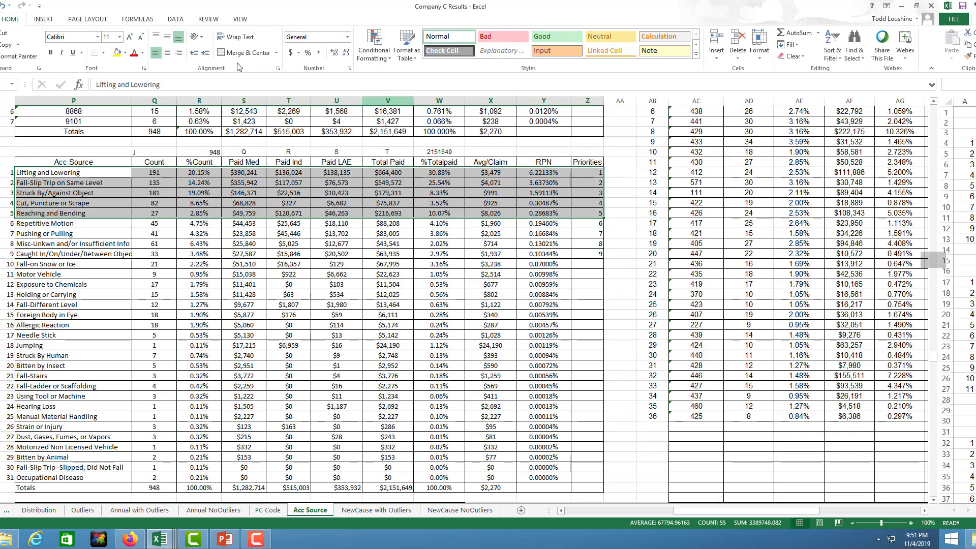
left_click(117, 55)
left_click(490, 294)
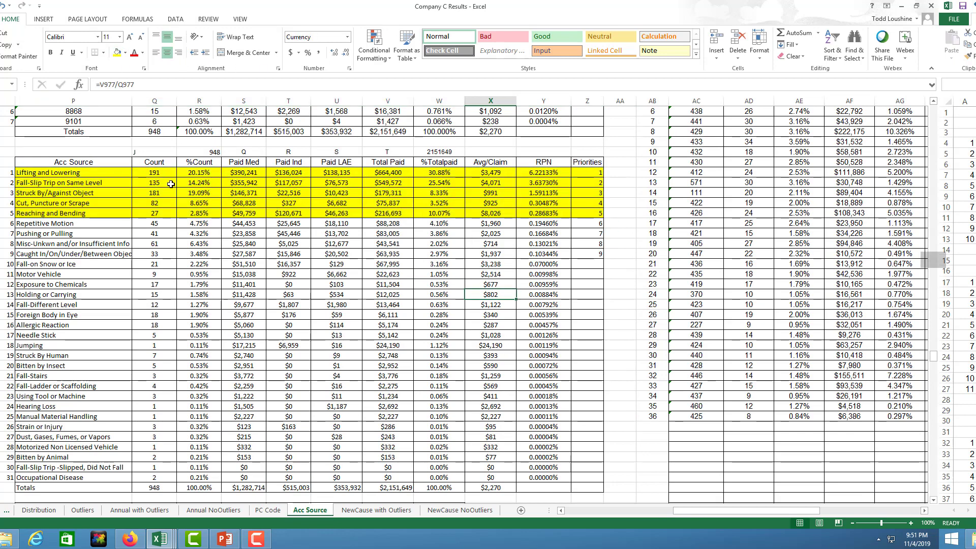
- Switch to the Company D Results workbook and examine the full accident source table and its Top 5 and Top 10 summary
left_click(157, 543)
left_click(485, 454)
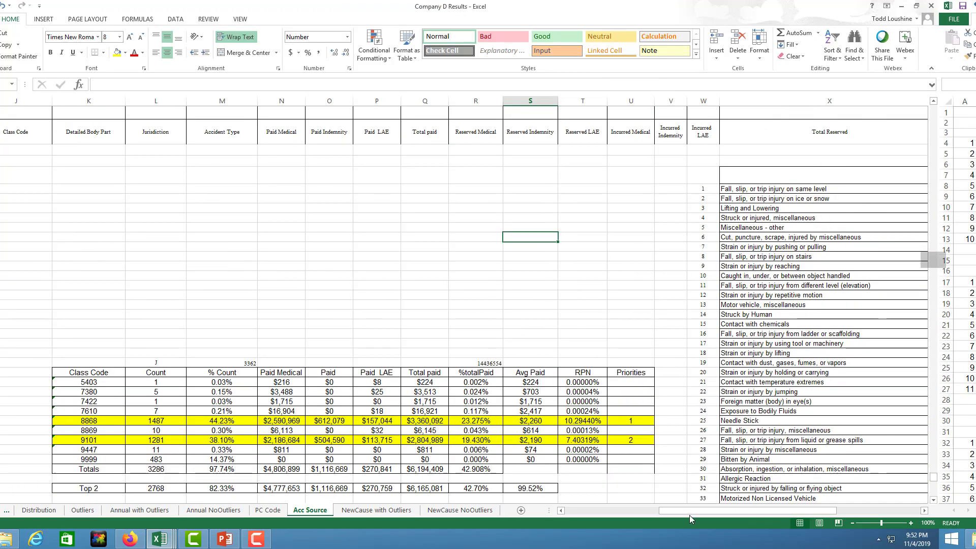
left_click_drag(691, 512, 789, 523)
scroll(717, 395, "down", 3)
scroll(717, 395, "down", 4)
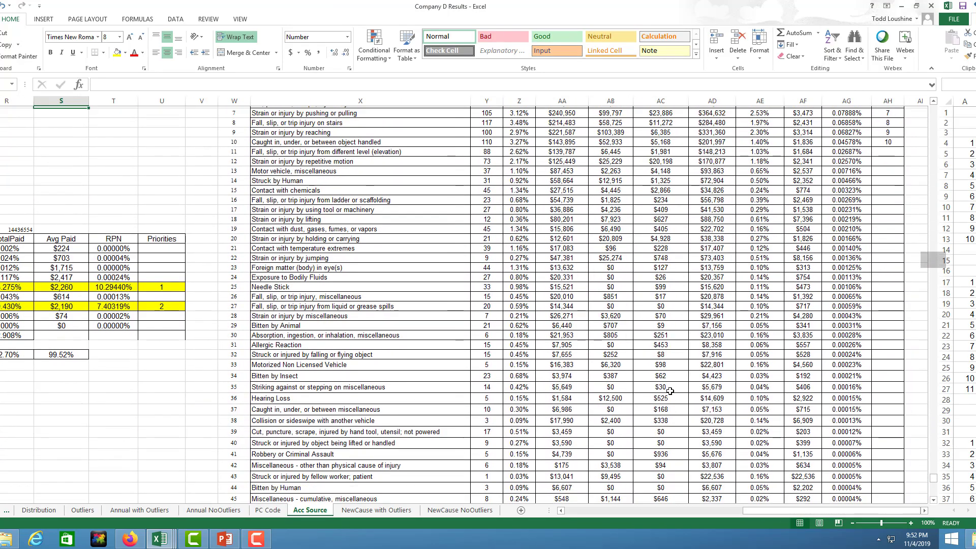
scroll(507, 374, "down", 4)
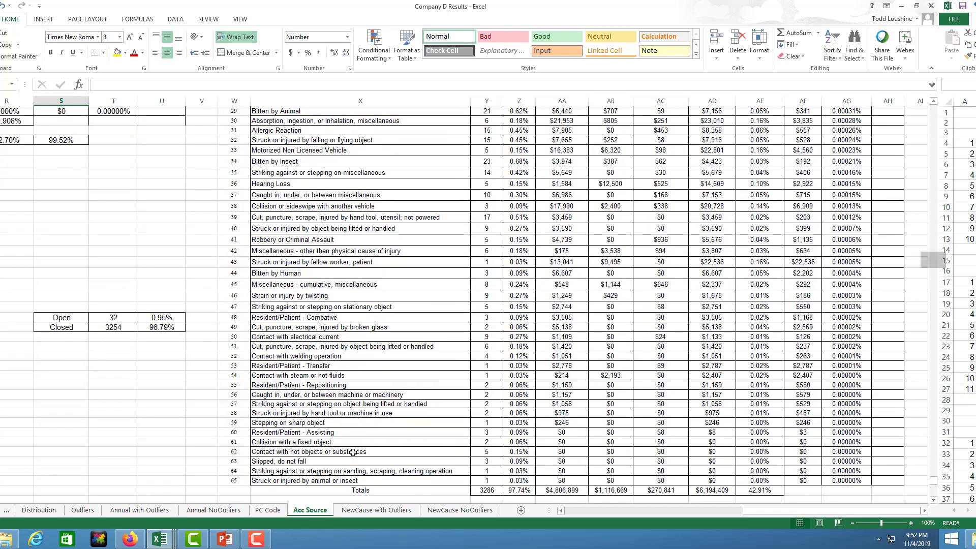
scroll(375, 459, "up", 1)
scroll(447, 455, "down", 3)
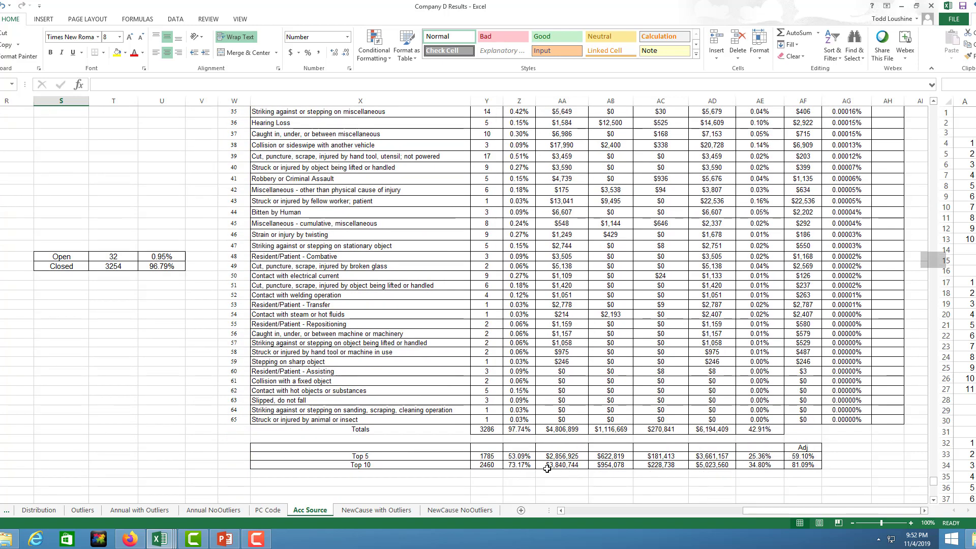
scroll(546, 464, "up", 5)
scroll(373, 313, "up", 9)
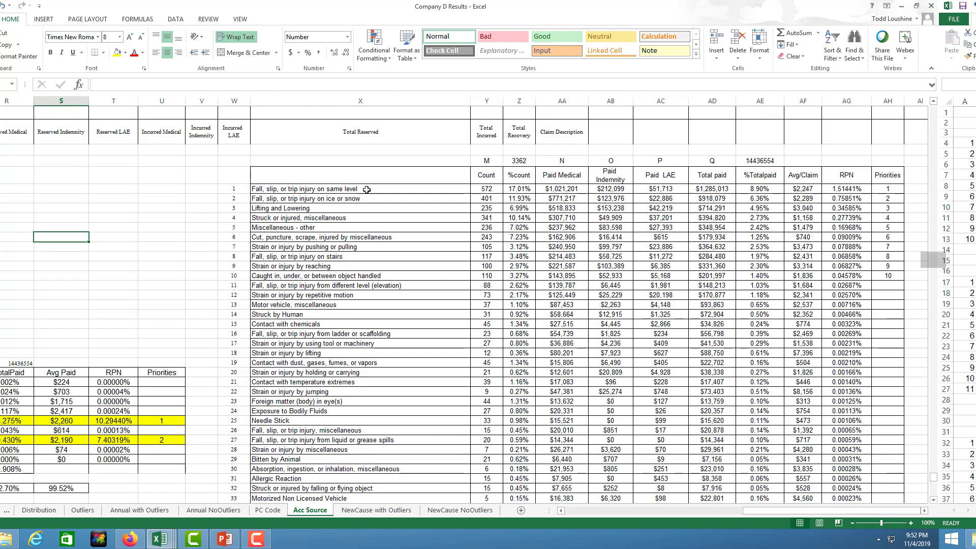
- Fill Company D's ten highest-priority accident source rows with yellow, from same-level falls through Caught in, under, or between object handled
left_click_drag(370, 189, 892, 276)
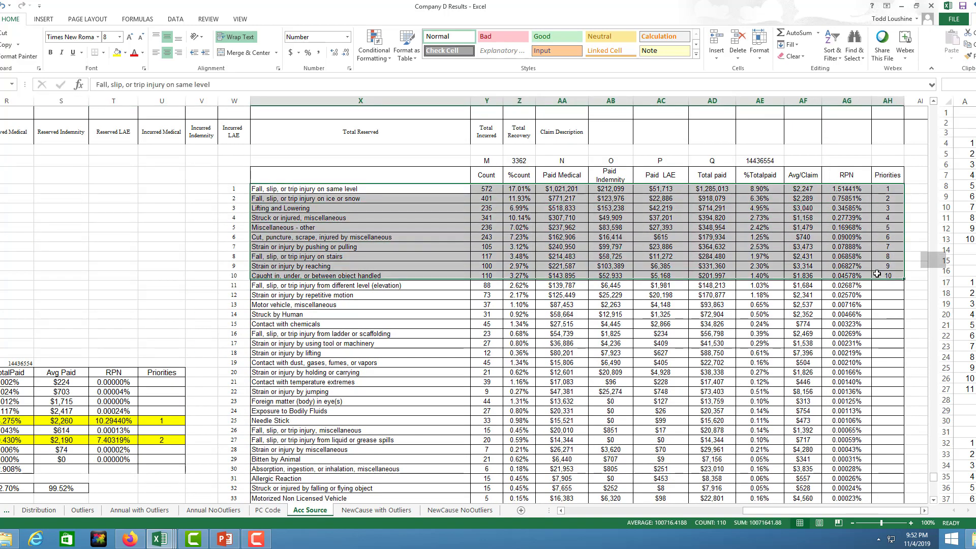
left_click(117, 52)
left_click(396, 295)
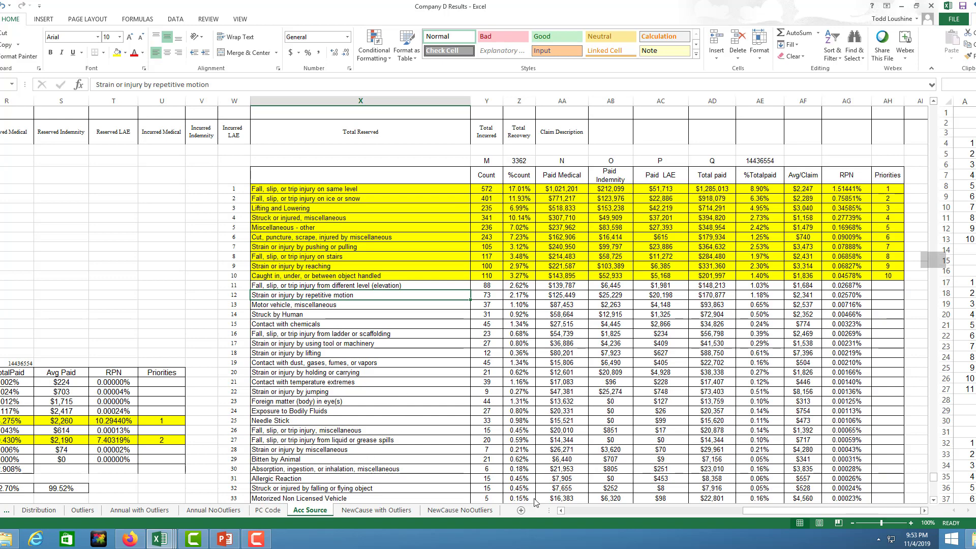
- Show Company D's NewCause with Outliers sheet and clear the whole-sheet selection to view the proposed new cause categories
left_click(376, 510)
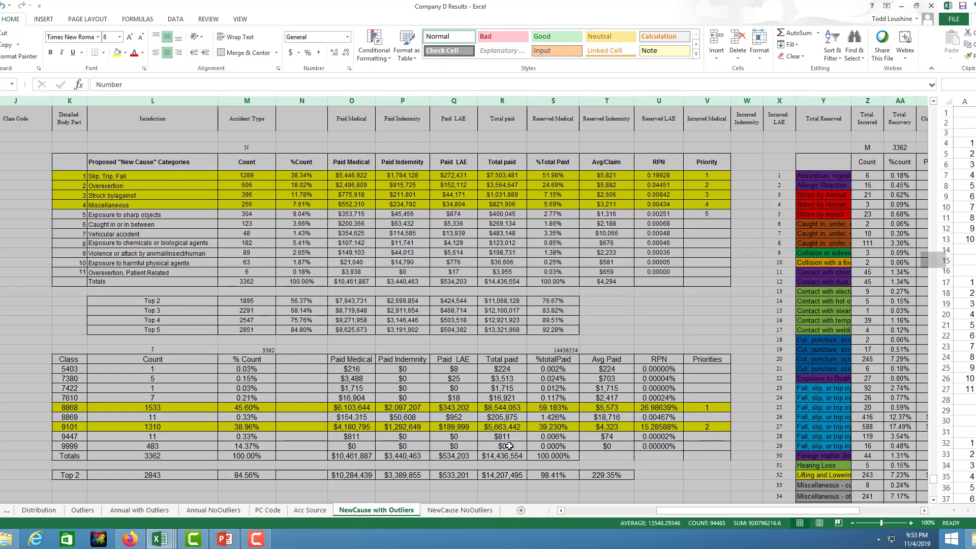
left_click(750, 340)
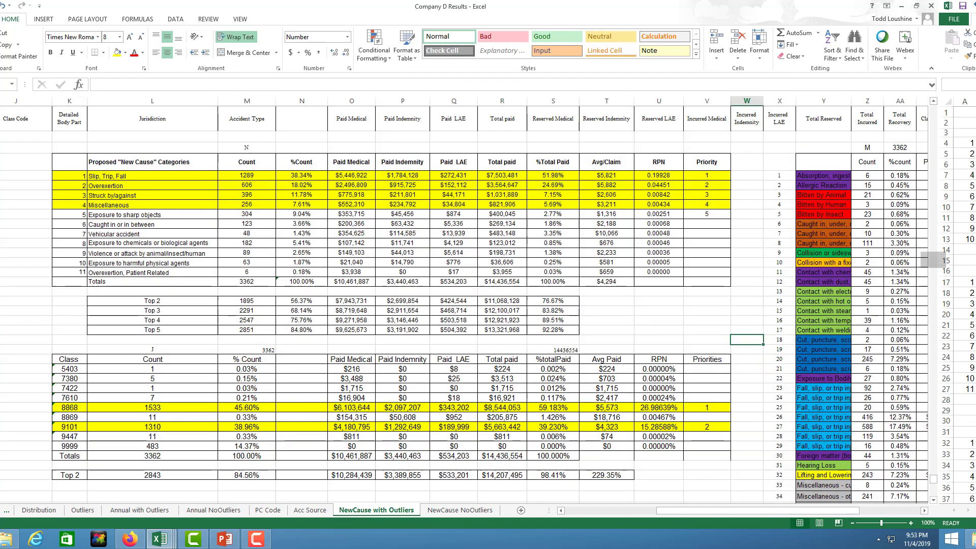
- Switch to the Distribution table workbook and examine the color-coded Proposed "New Cause" Categories list on the Cause Codes sheet
key("alt+Tab")
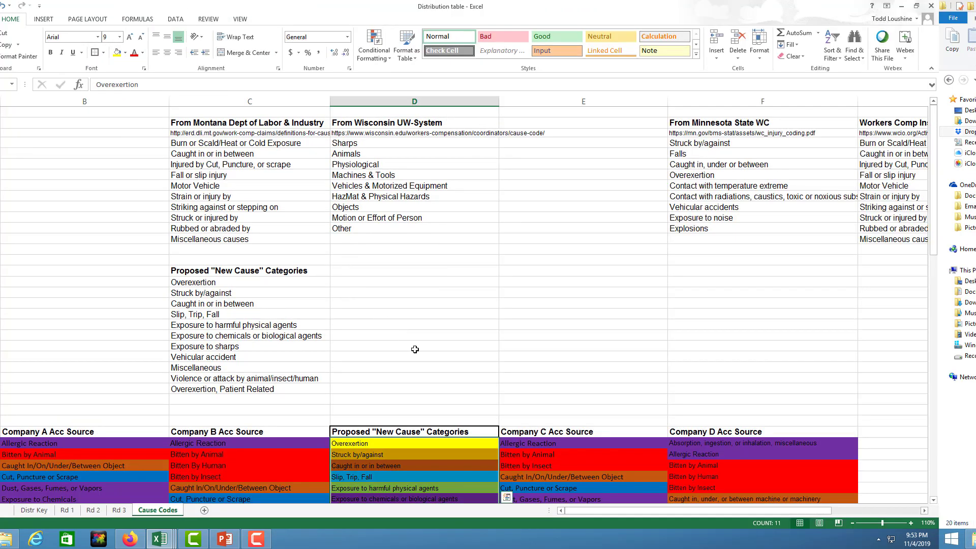
scroll(454, 343, "down", 9)
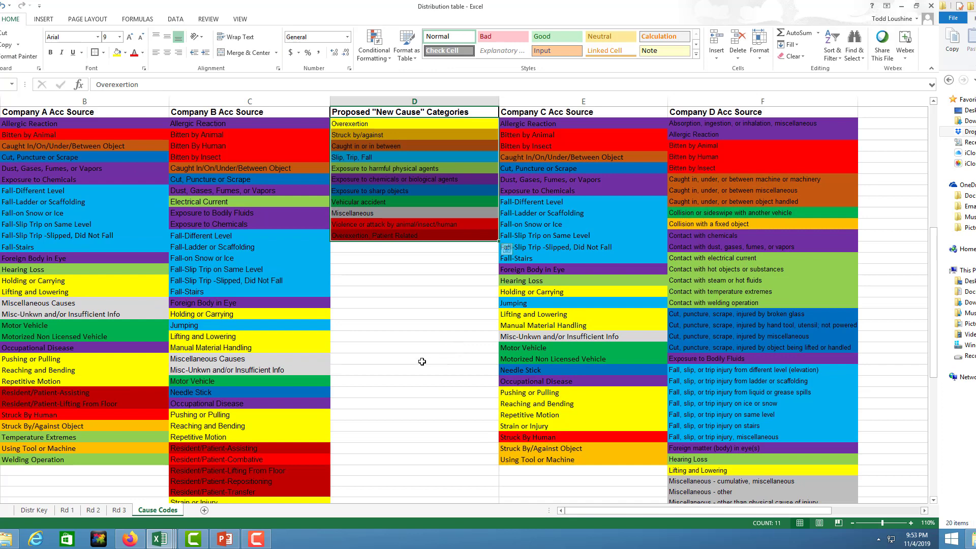
left_click(420, 349)
left_click_drag(424, 113, 426, 235)
left_click(432, 269)
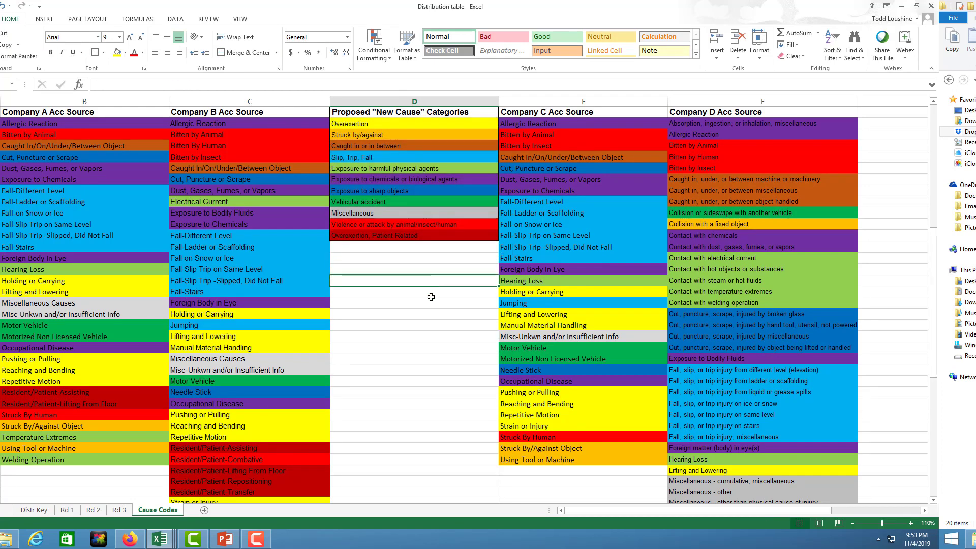
scroll(450, 277, "up", 9)
scroll(450, 278, "up", 1)
scroll(358, 312, "down", 10)
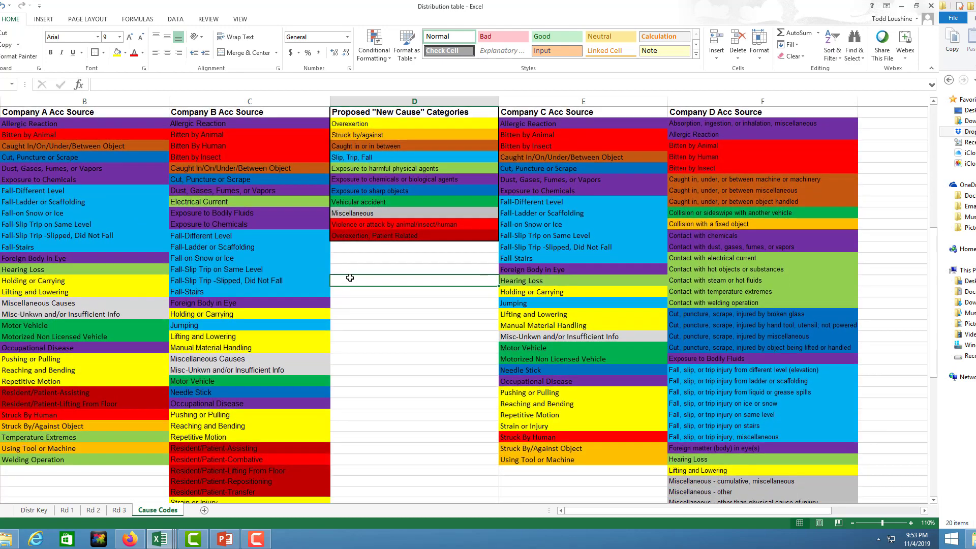
- Review how the accident sources of Companies A to D are color-coded by new cause category, down to the end of Company D's list
left_click(351, 279)
scroll(351, 290, "down", 5)
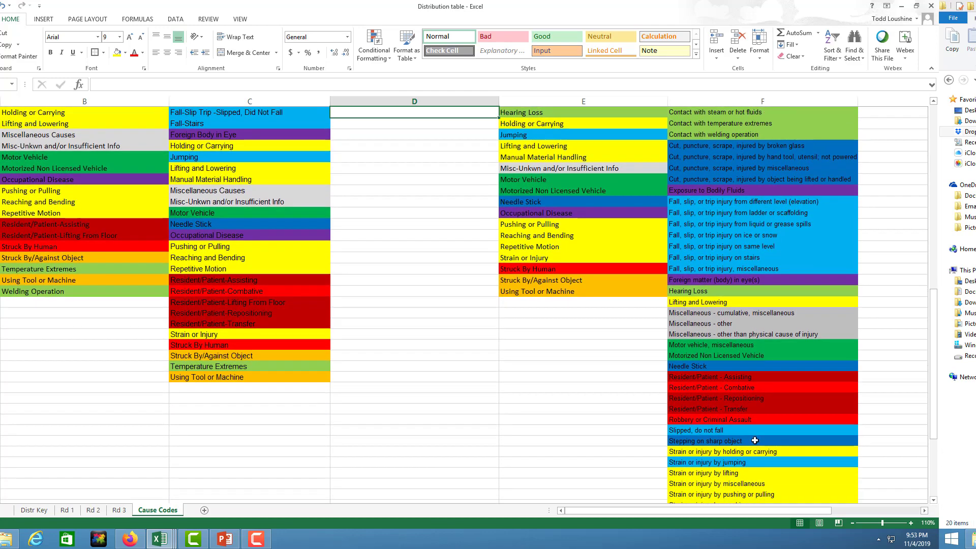
scroll(755, 440, "down", 7)
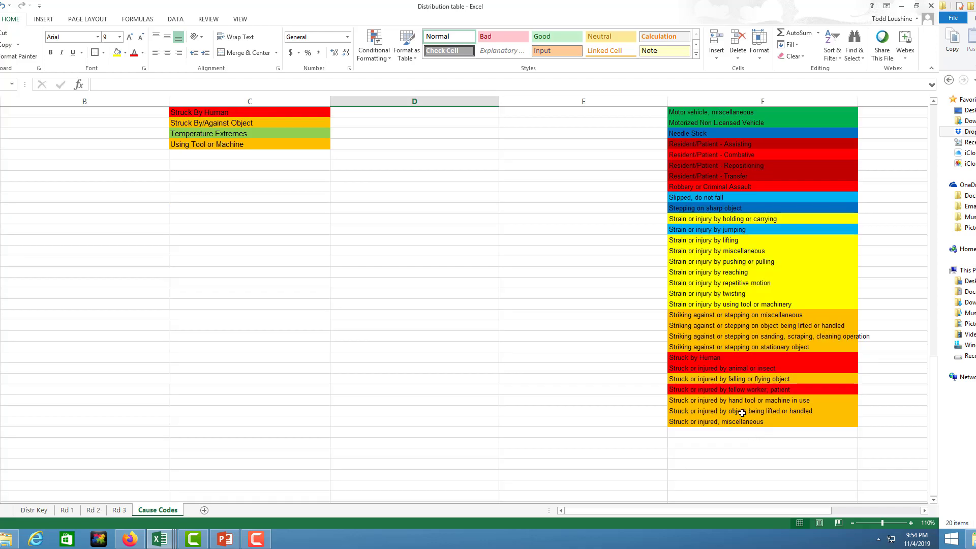
scroll(535, 421, "up", 10)
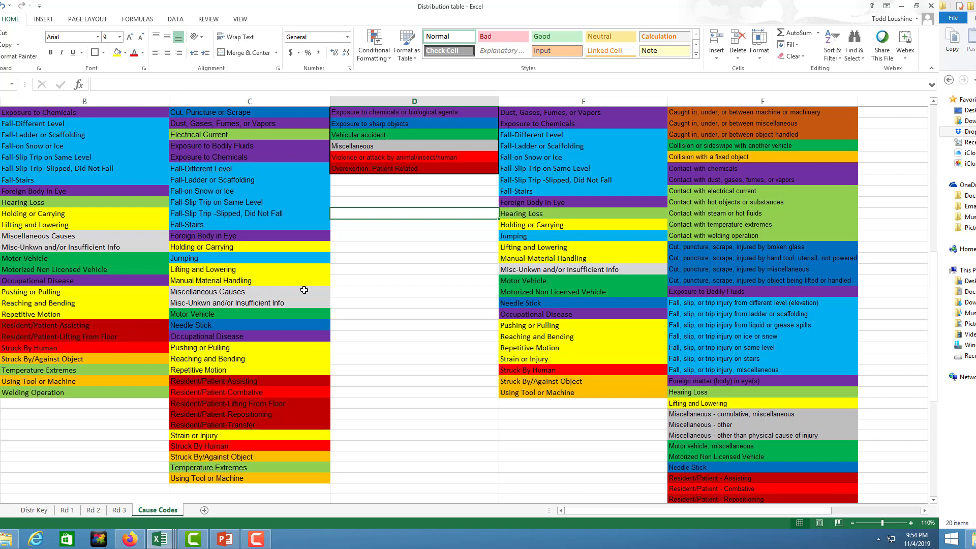
scroll(303, 289, "up", 3)
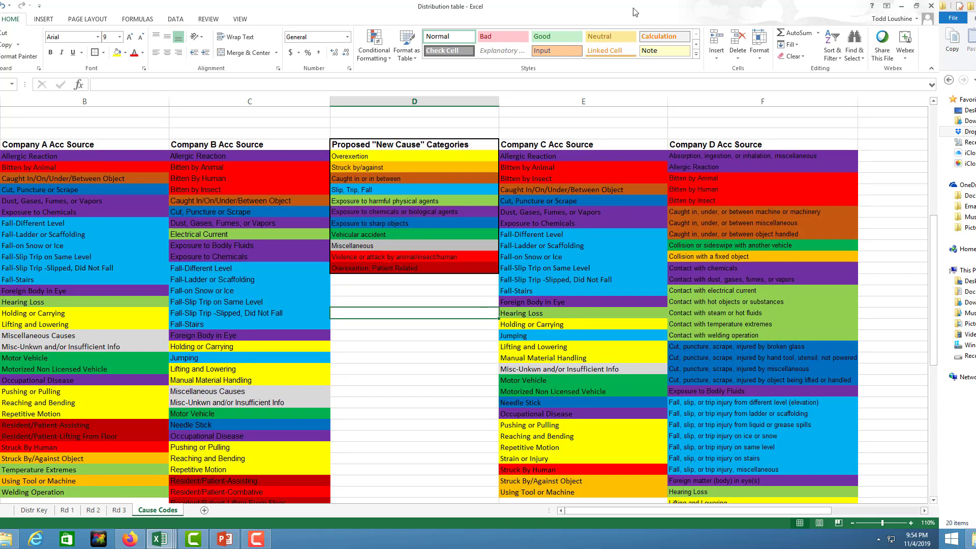
- Return to the Company D Results workbook and examine the proposed new cause table and claim rows on the NewCause NoOutliers sheet
key("alt+Tab")
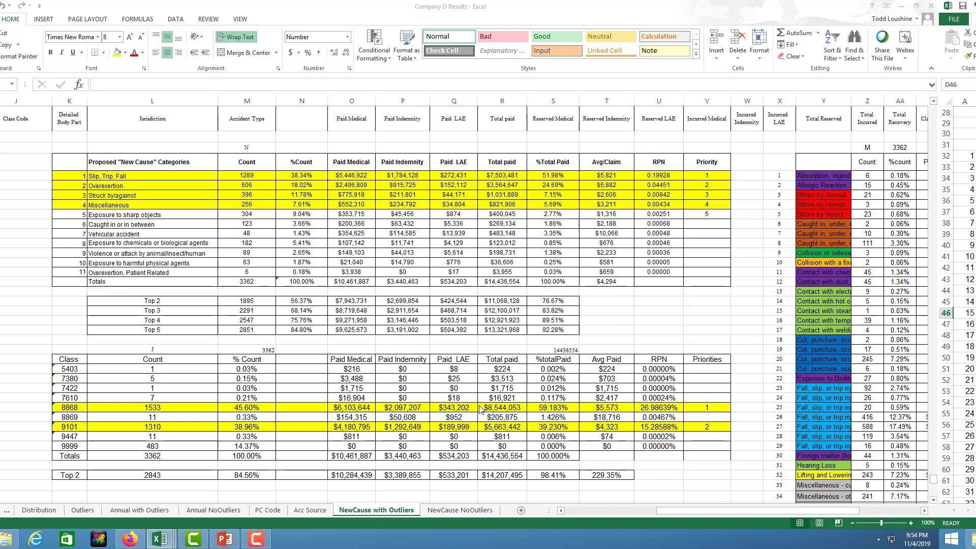
left_click(462, 512)
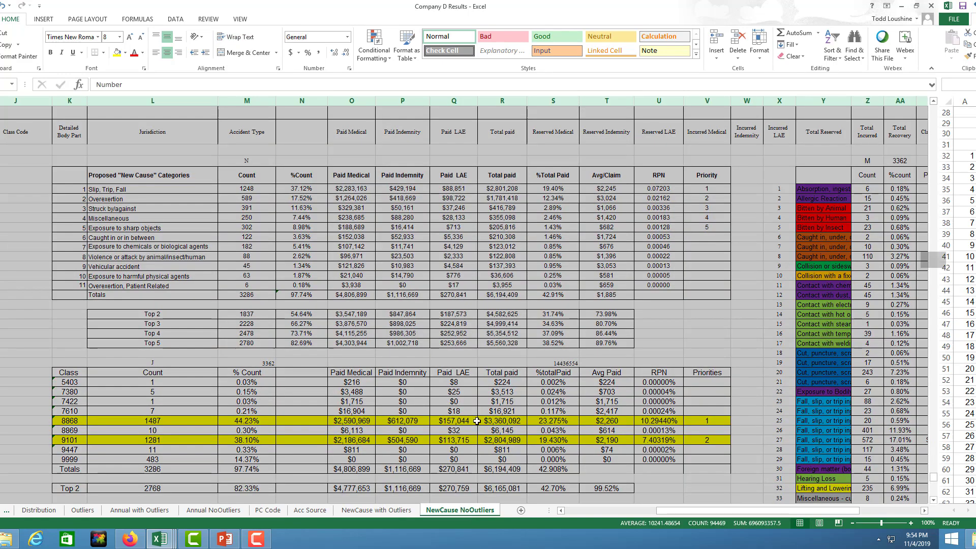
left_click(500, 411)
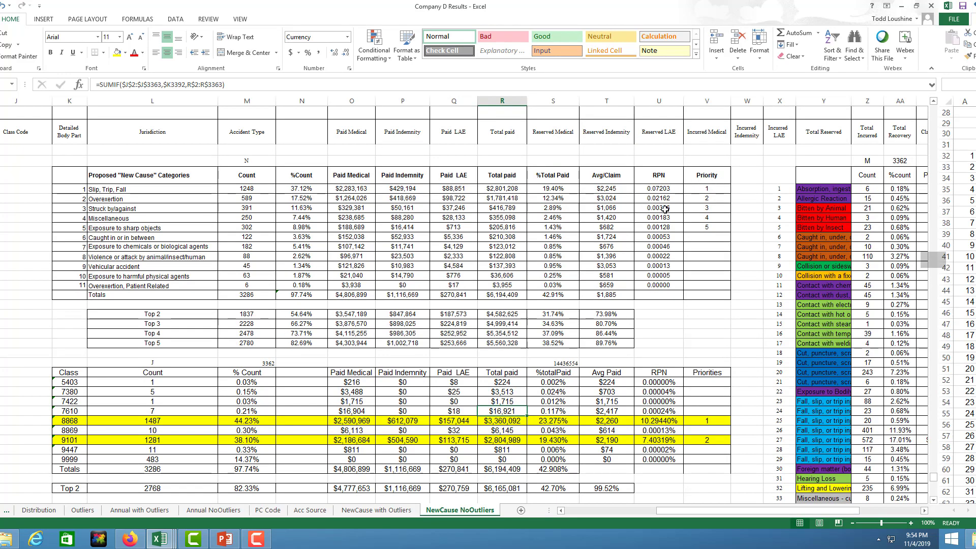
scroll(669, 316, "down", 15)
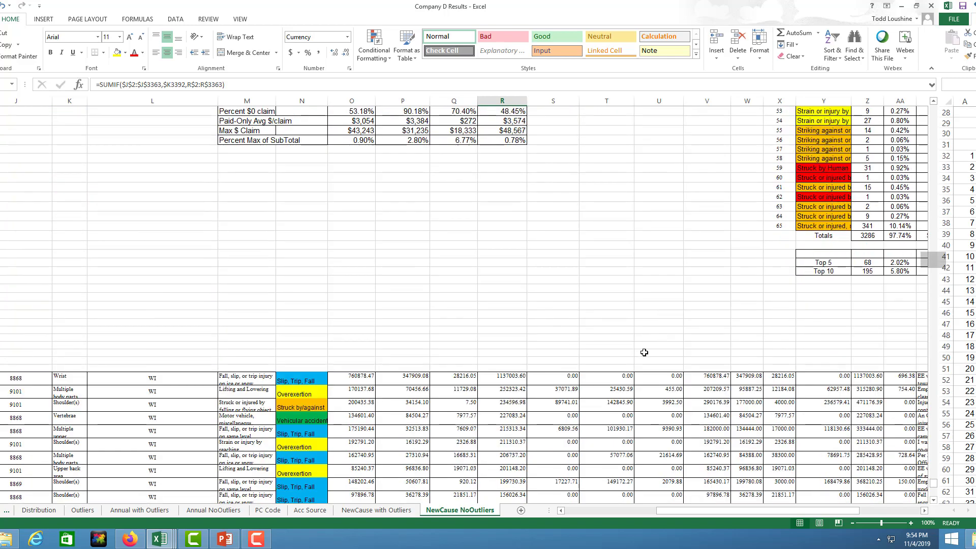
scroll(597, 429, "down", 10)
scroll(596, 429, "up", 15)
scroll(410, 409, "down", 6)
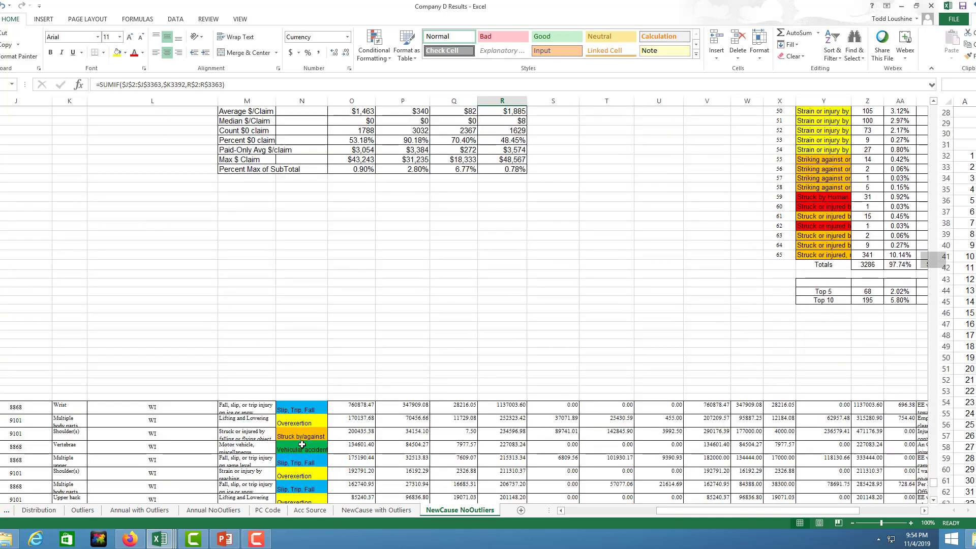
scroll(387, 397, "up", 15)
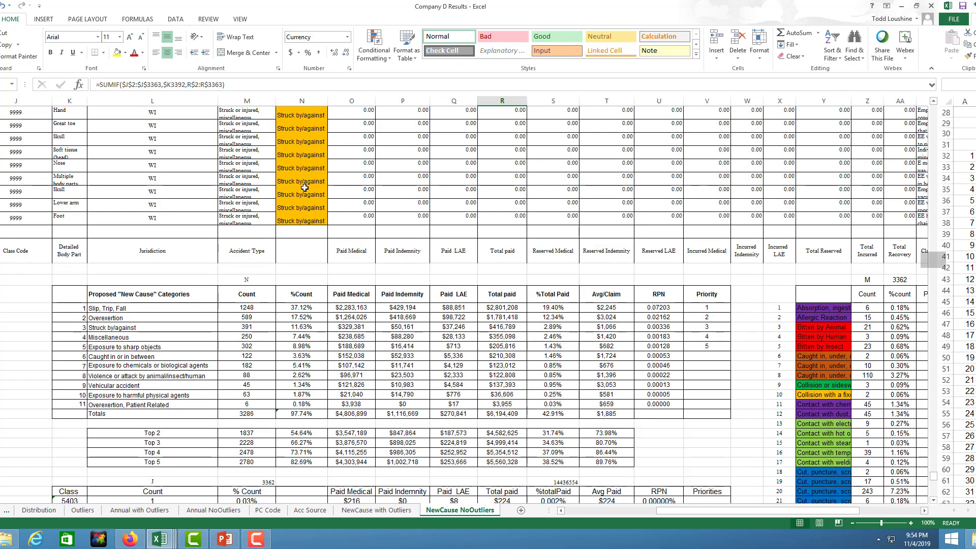
scroll(317, 330, "down", 2)
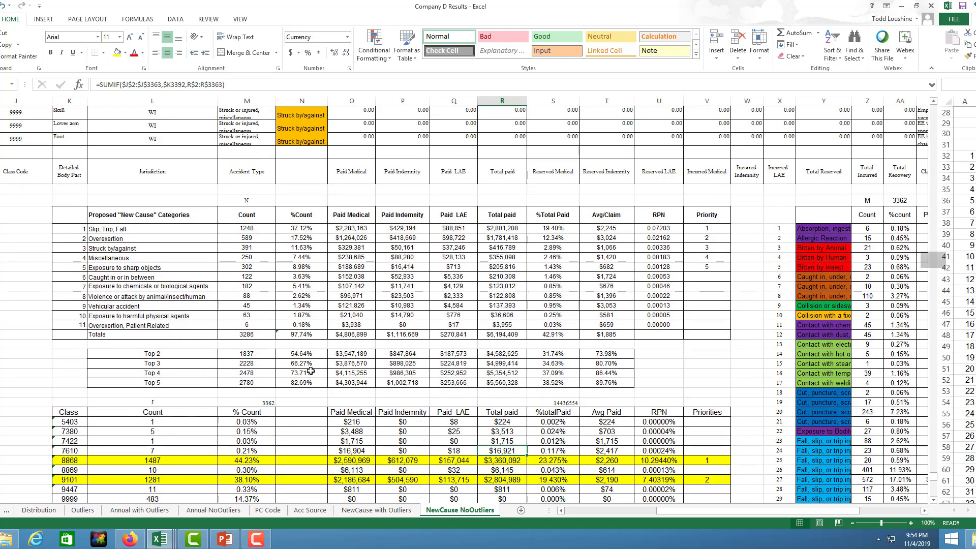
- Fill Company D's top four new cause rows without outliers, Slip, Trip, Fall through Miscellaneous, with yellow
left_click_drag(80, 231, 709, 257)
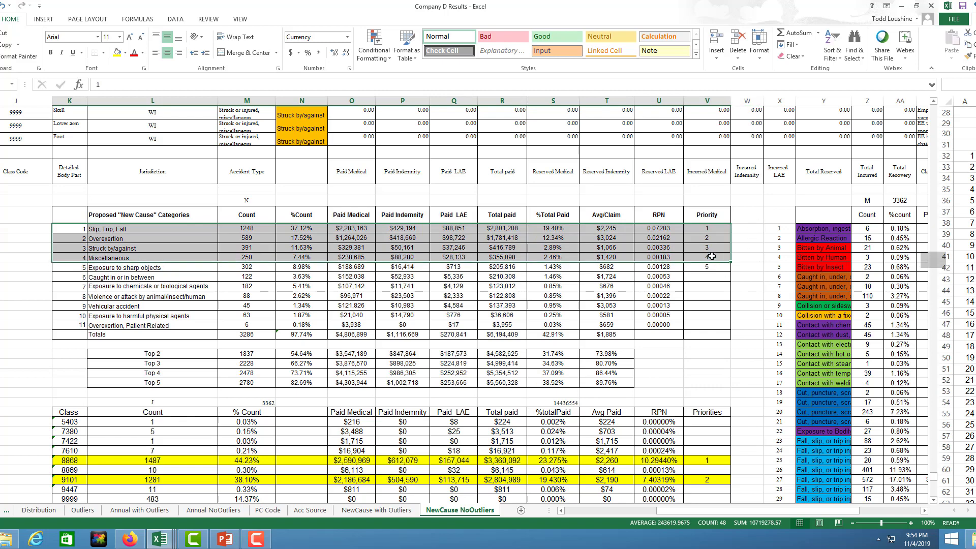
left_click(118, 52)
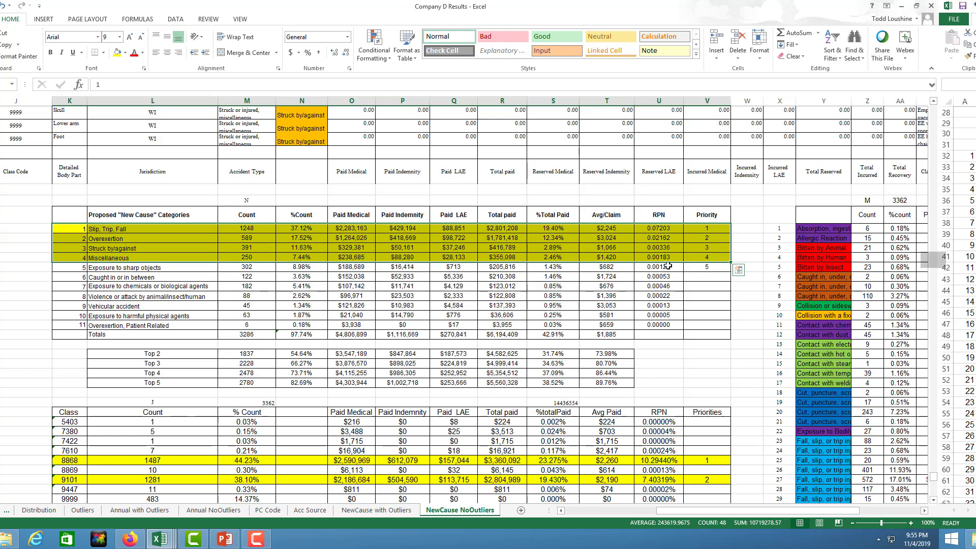
left_click(742, 353)
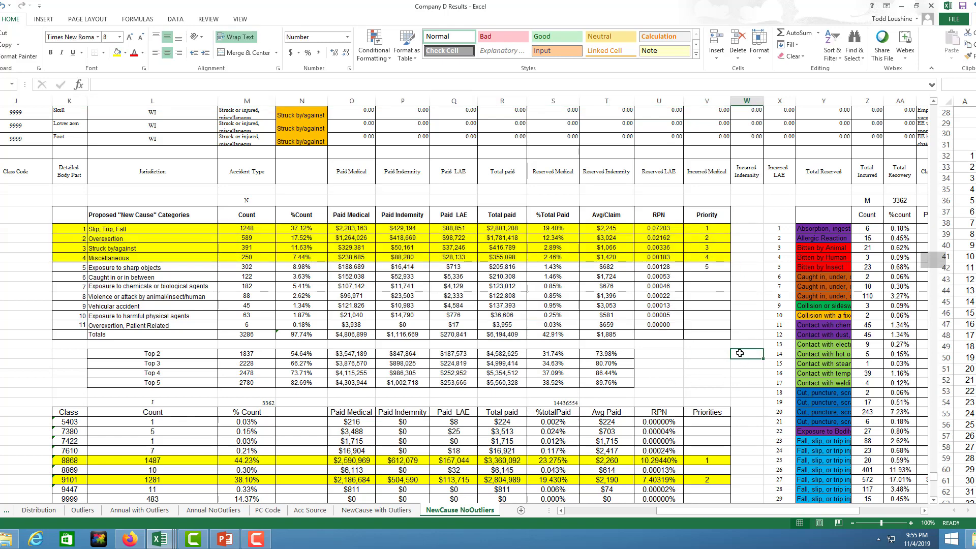
- Add filters to the claim data headers on Company D's NewCause with Outliers sheet and sort the claims by Total paid, largest to smallest
left_click(376, 510)
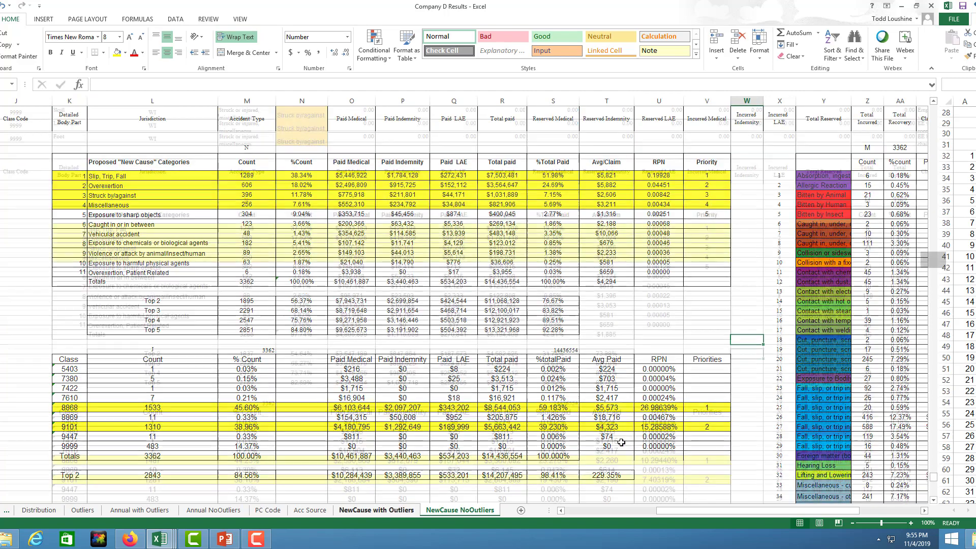
left_click_drag(933, 481, 933, 109)
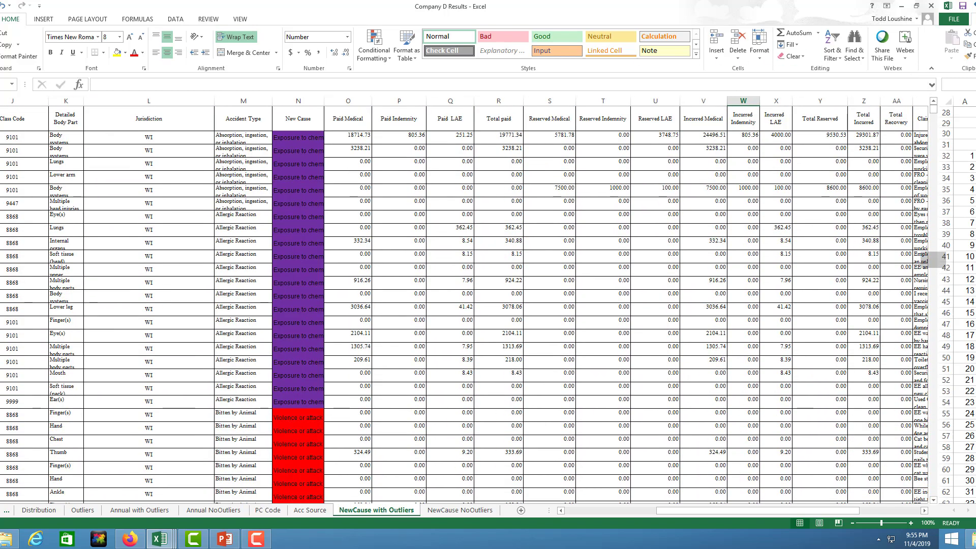
left_click(175, 19)
left_click(231, 45)
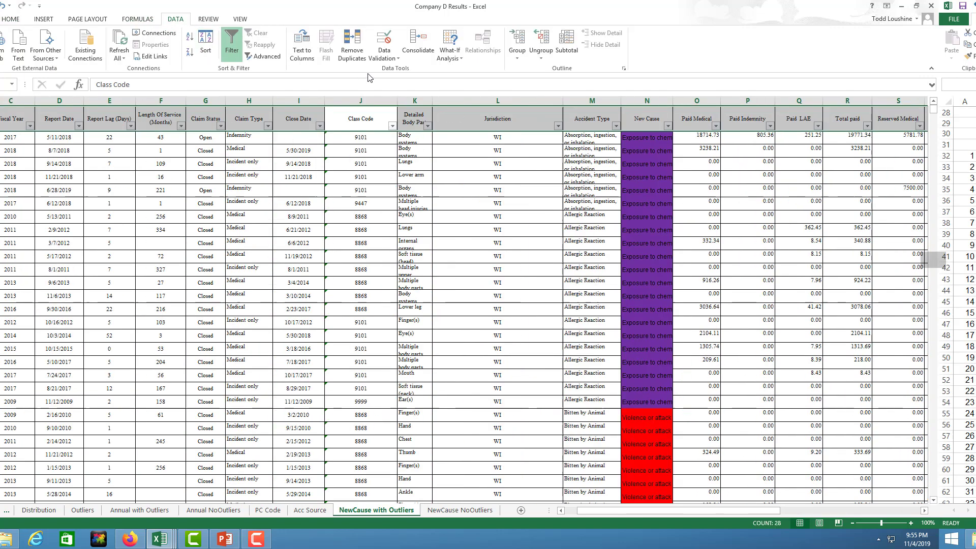
left_click_drag(686, 512, 792, 509)
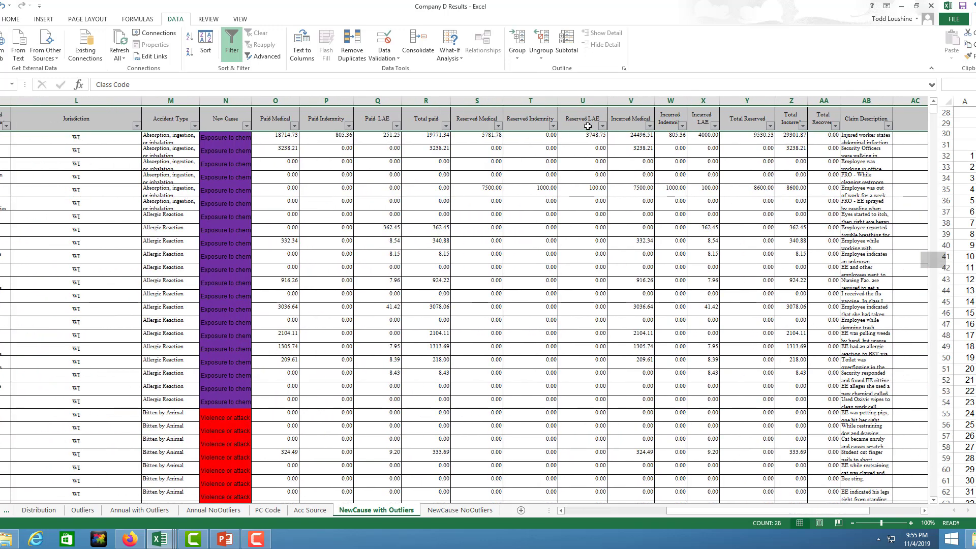
left_click(444, 125)
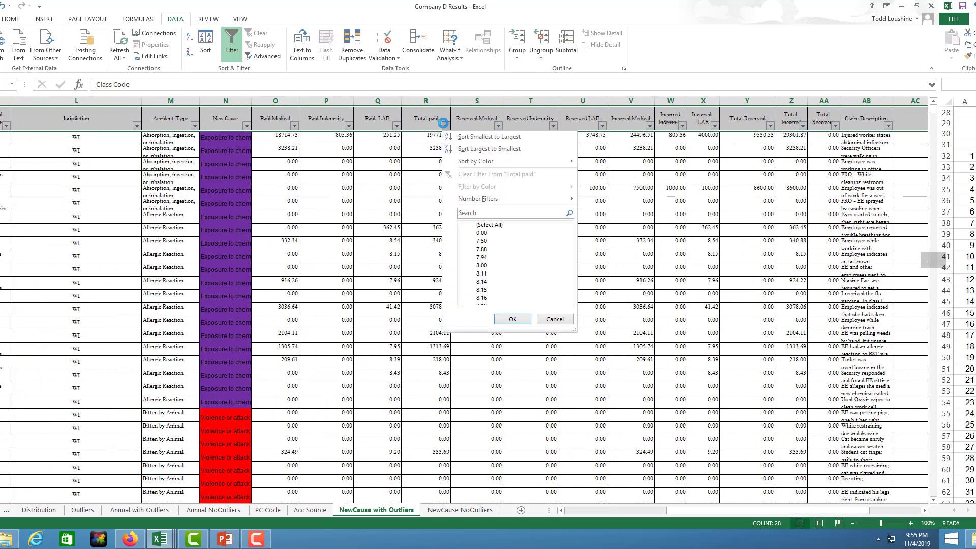
left_click(489, 148)
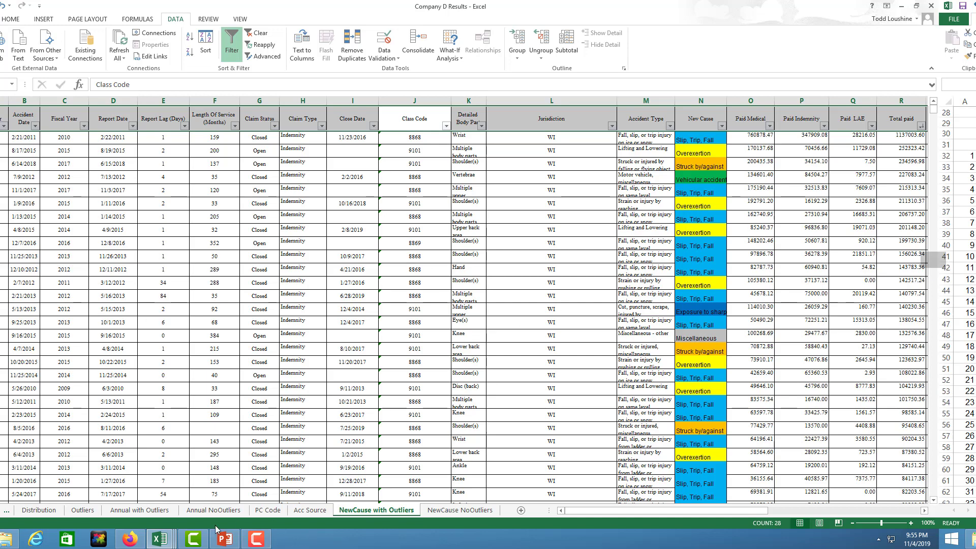
- Switch to the Company C Results workbook and examine the New Cause priorities table on the NewCause with Outliers sheet
left_click(173, 545)
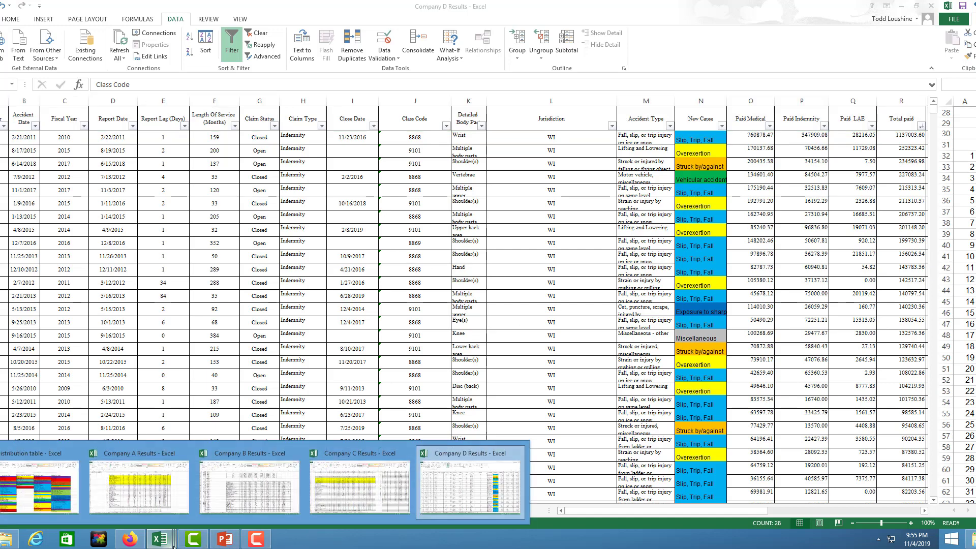
left_click(359, 487)
left_click(336, 386)
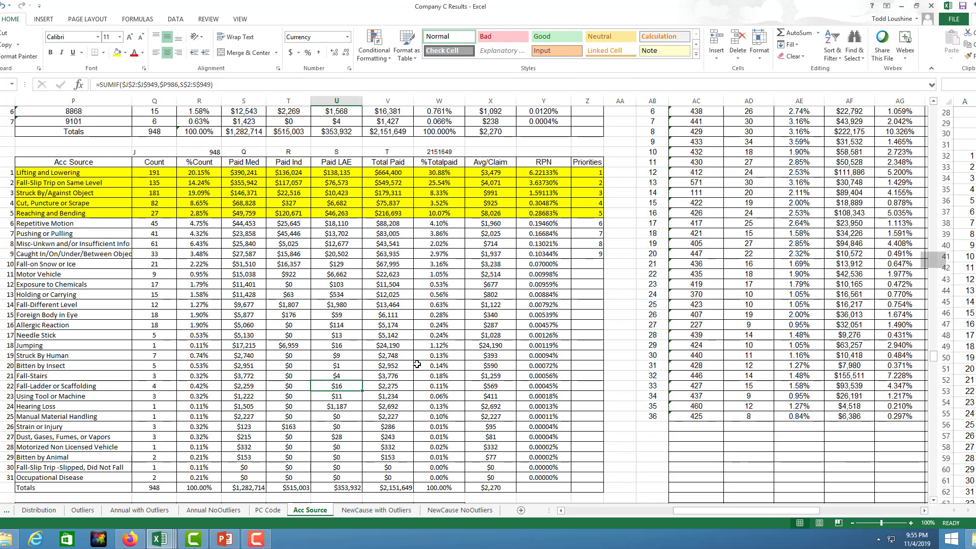
left_click(375, 510)
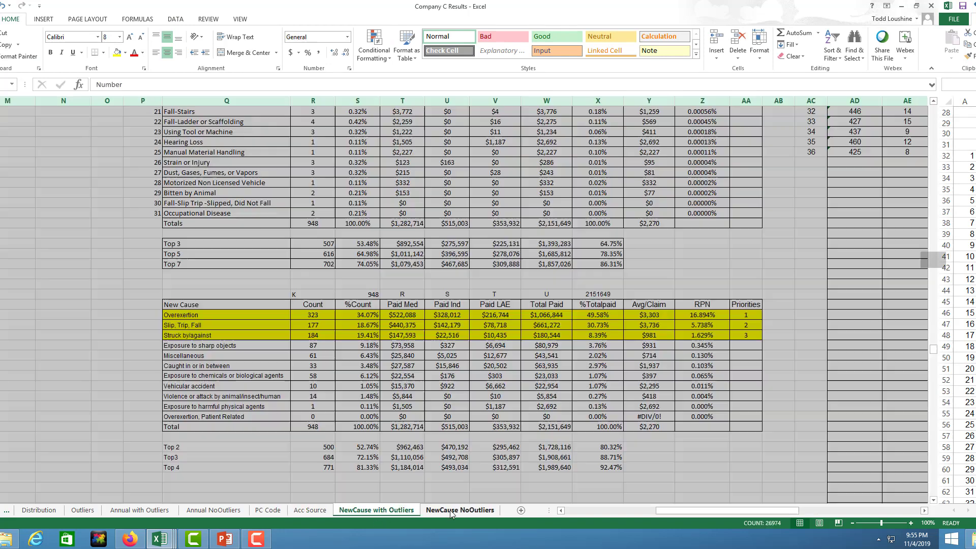
left_click(541, 425)
scroll(542, 425, "down", 2)
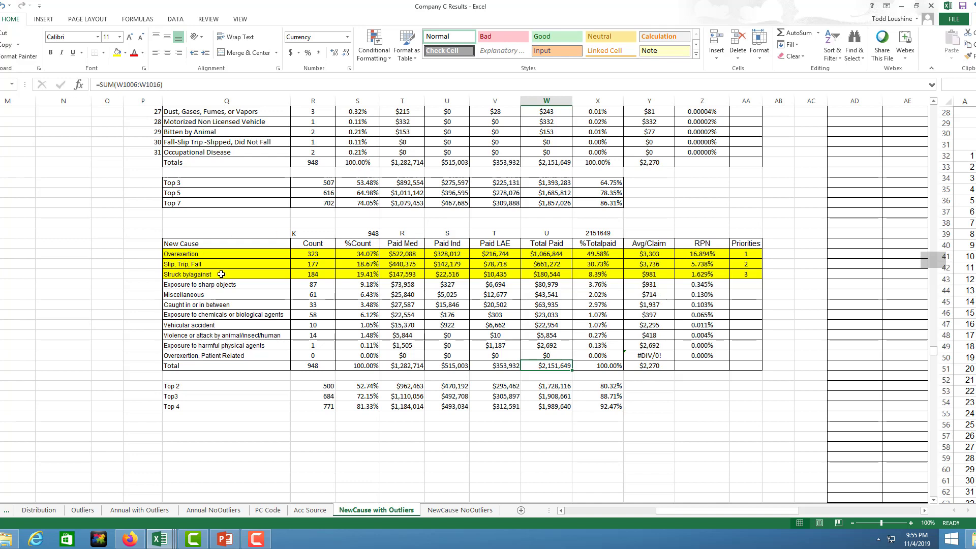
scroll(328, 279, "up", 4)
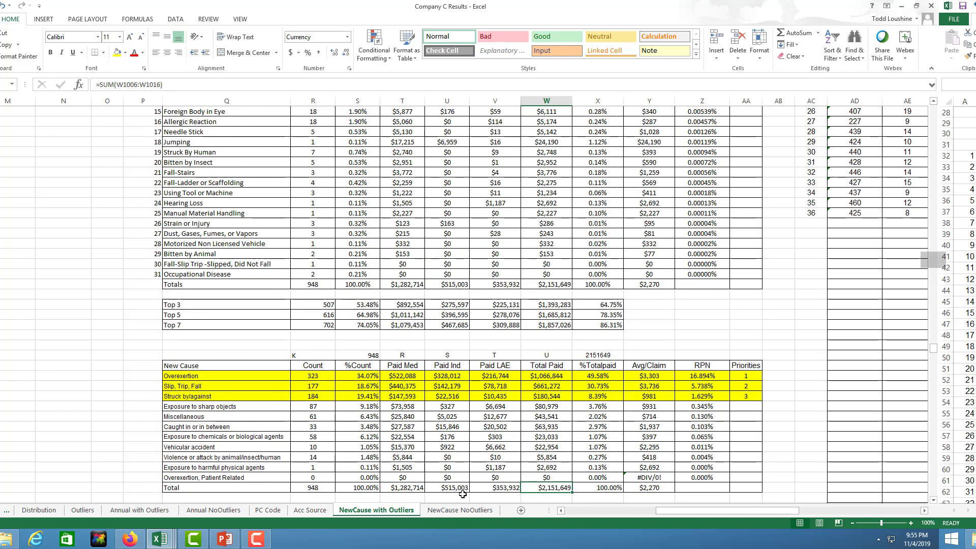
- Show Company C's NewCause NoOutliers sheet and compare the Priorities column with the ranking numbers beside it
left_click(464, 511)
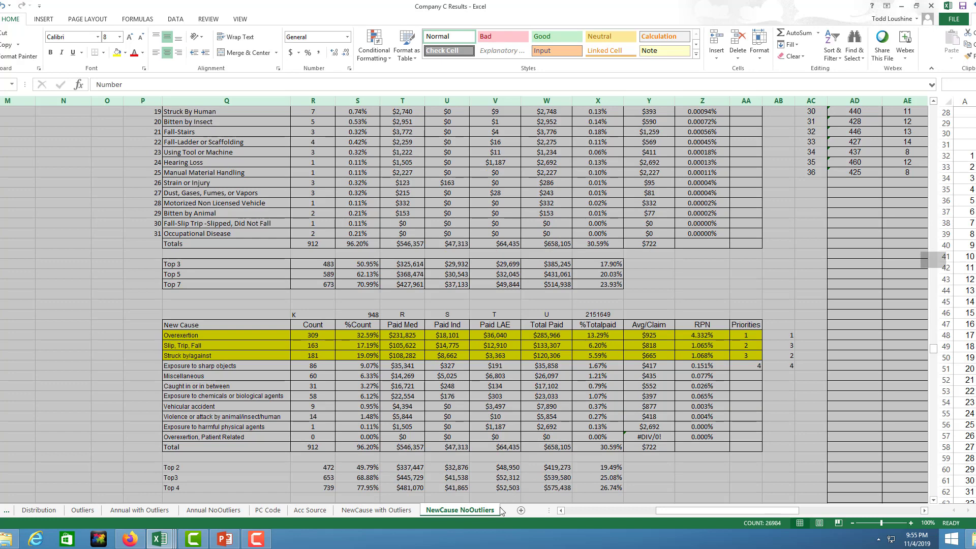
left_click_drag(778, 397, 781, 405)
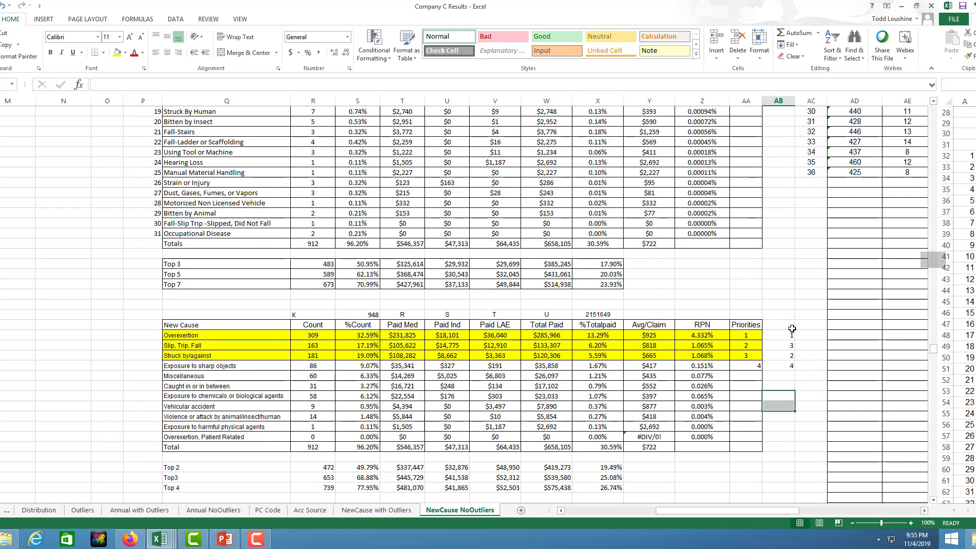
left_click_drag(746, 335, 777, 336)
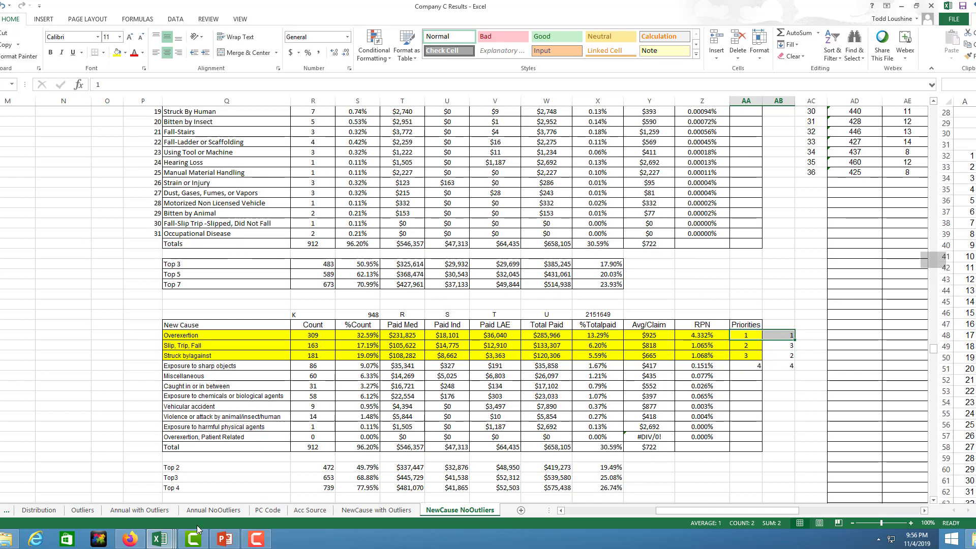
- Switch to the Company B Results workbook and show its NewCause with Outliers sheet
mouse_move(171, 542)
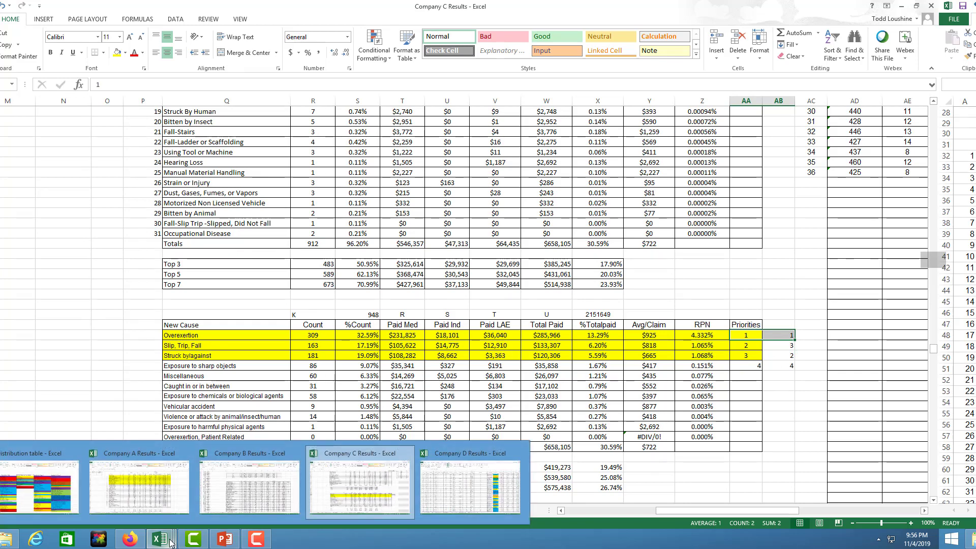
left_click(219, 498)
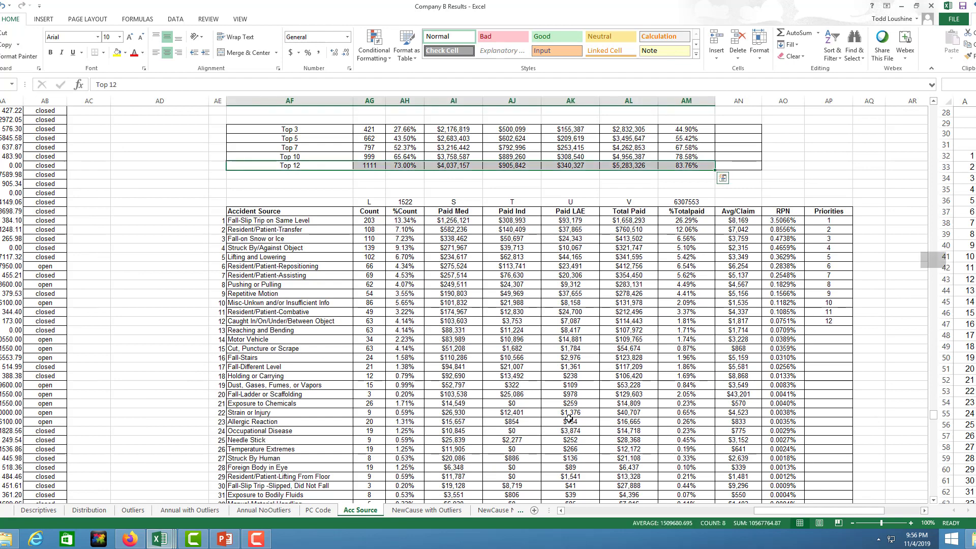
left_click(430, 510)
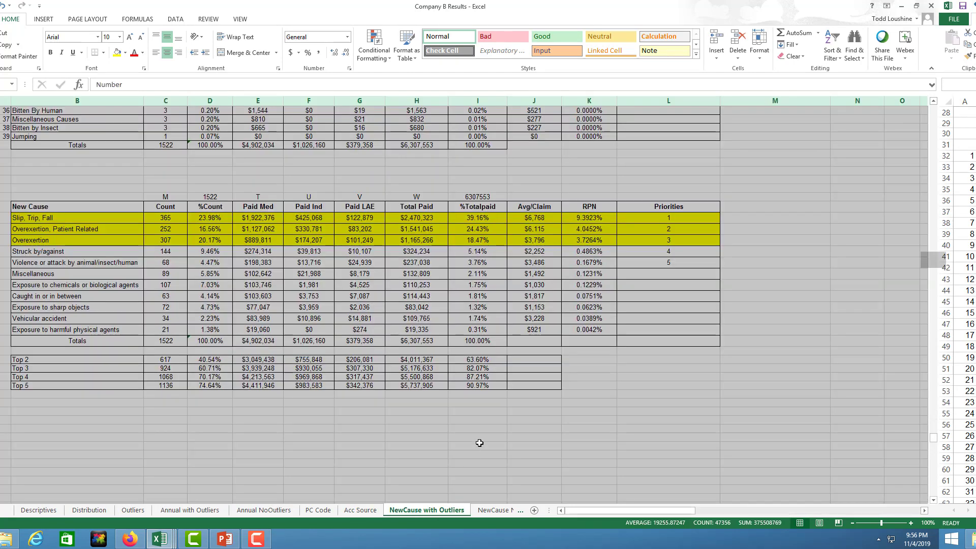
- Show Company B's NewCause NoOutliers sheet and compare the Priorities column with the ranking numbers beside it, checking Exposure to chemicals or biological agents
left_click(575, 461)
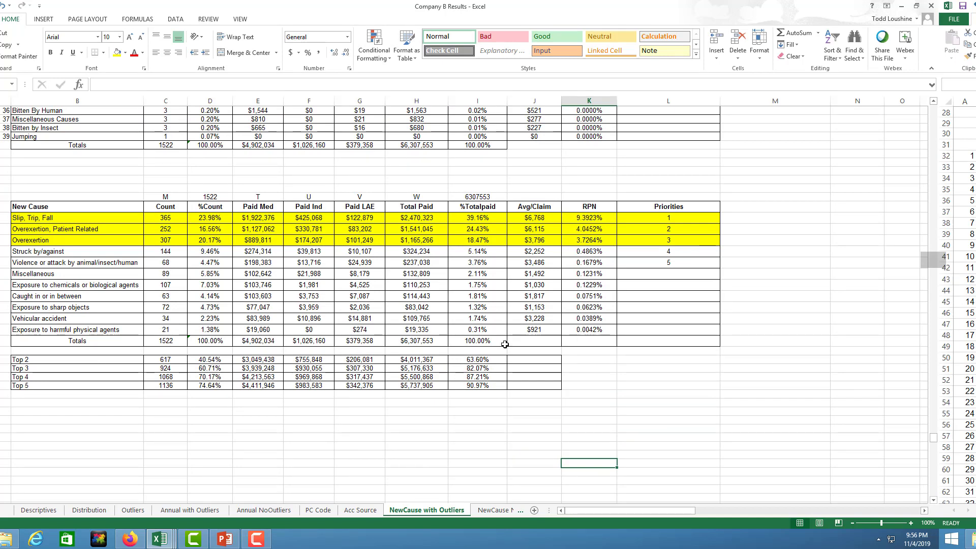
left_click(495, 511)
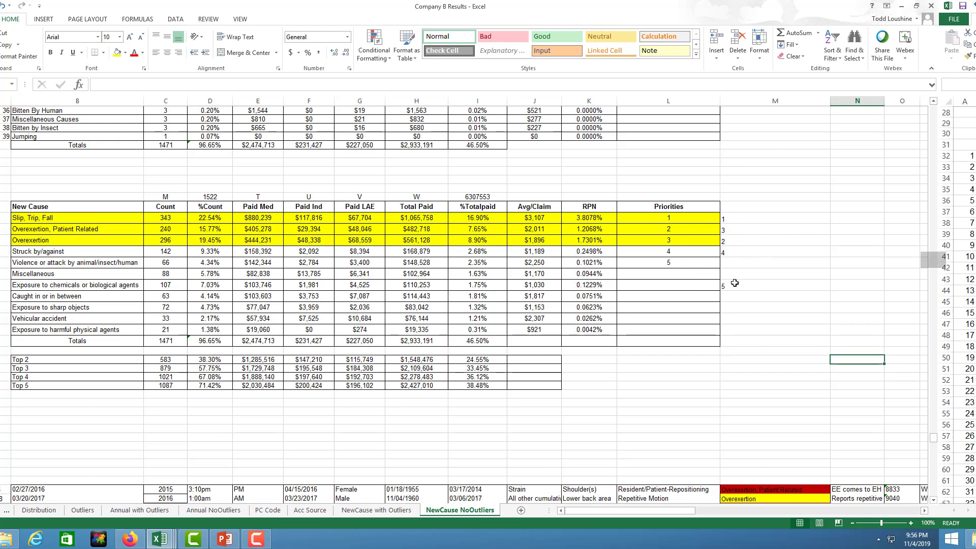
left_click(140, 285)
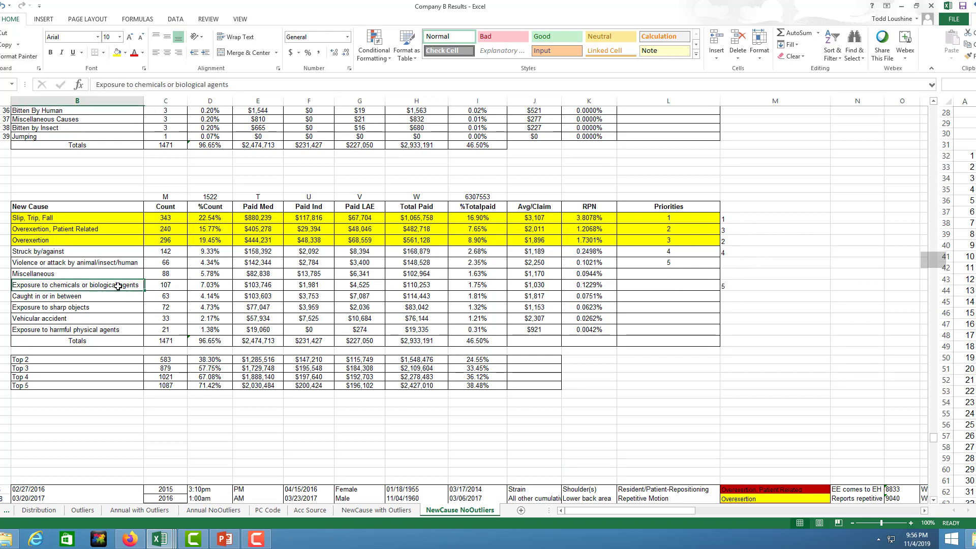
left_click(832, 296)
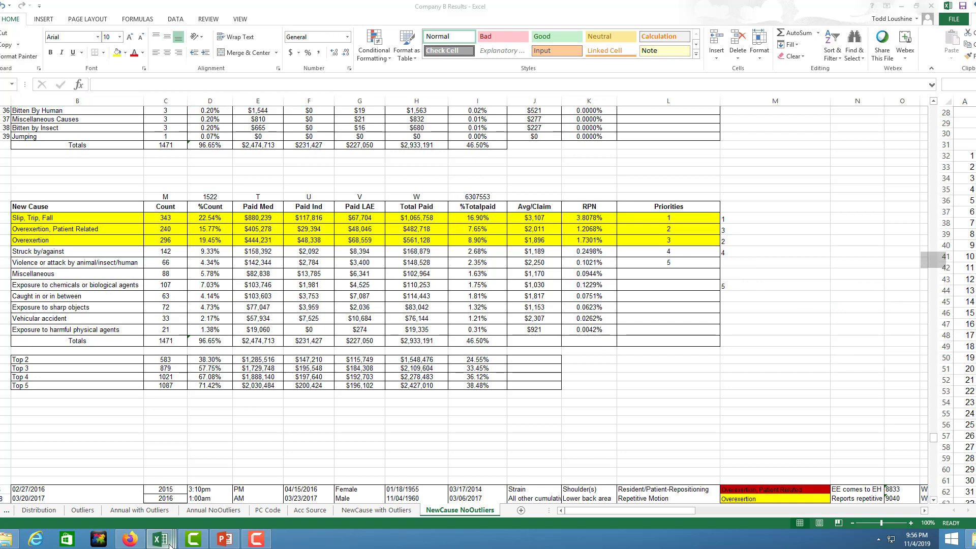
- Switch to the Company A Results workbook and examine the New Cause priorities table on the NewCause with Outliers sheet
mouse_move(160, 540)
left_click(140, 483)
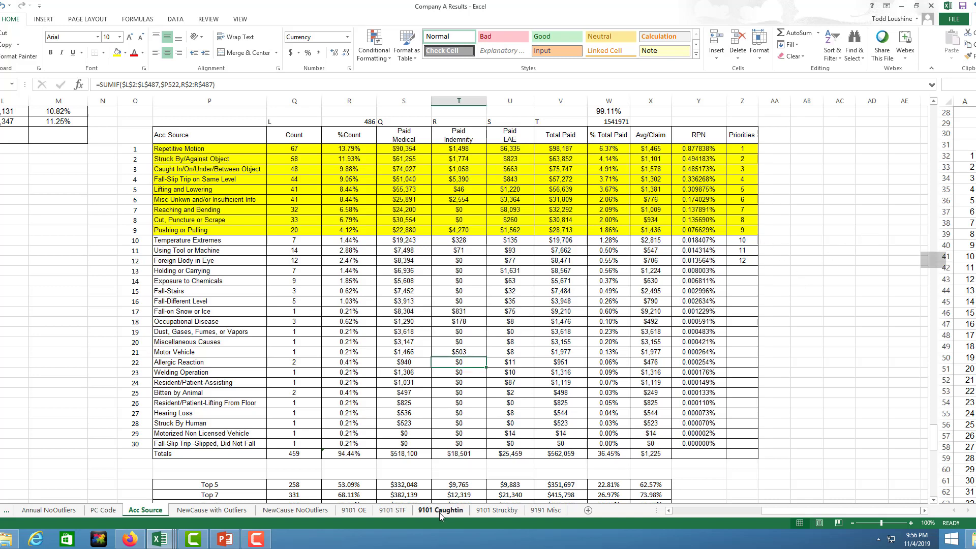
left_click(239, 511)
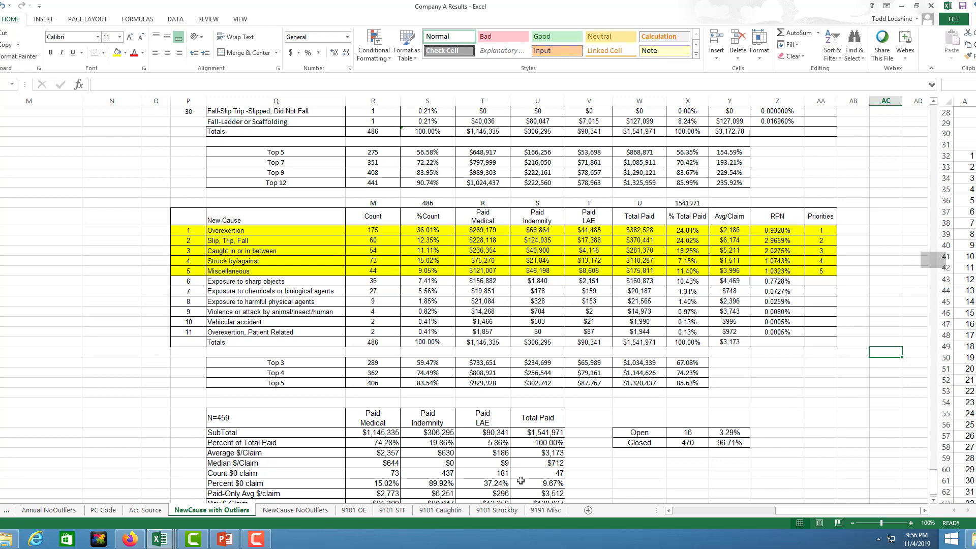
- Show Company A's NewCause NoOutliers sheet and compare the New Cause table's Priorities column with the ranking numbers beside it
left_click(294, 510)
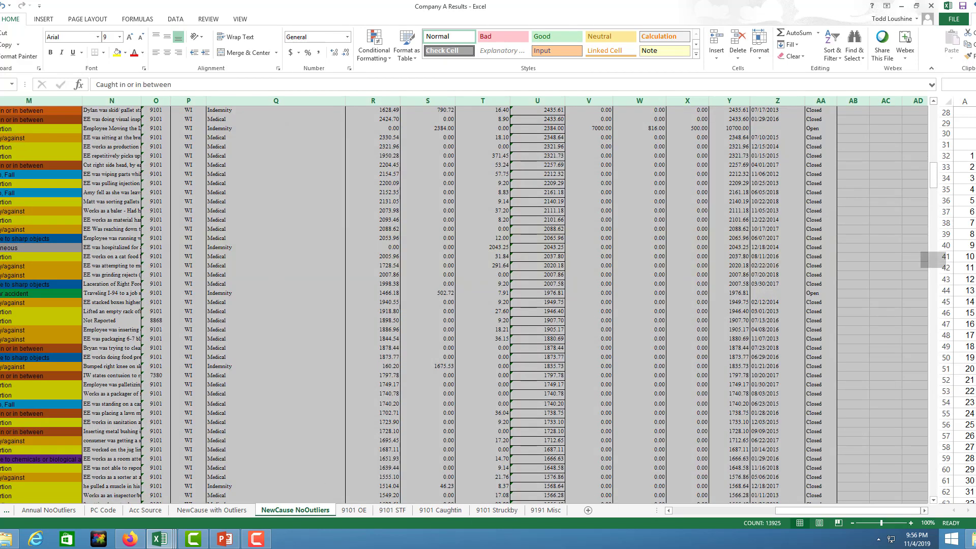
left_click_drag(932, 186, 907, 448)
left_click(852, 422)
scroll(839, 313, "up", 2)
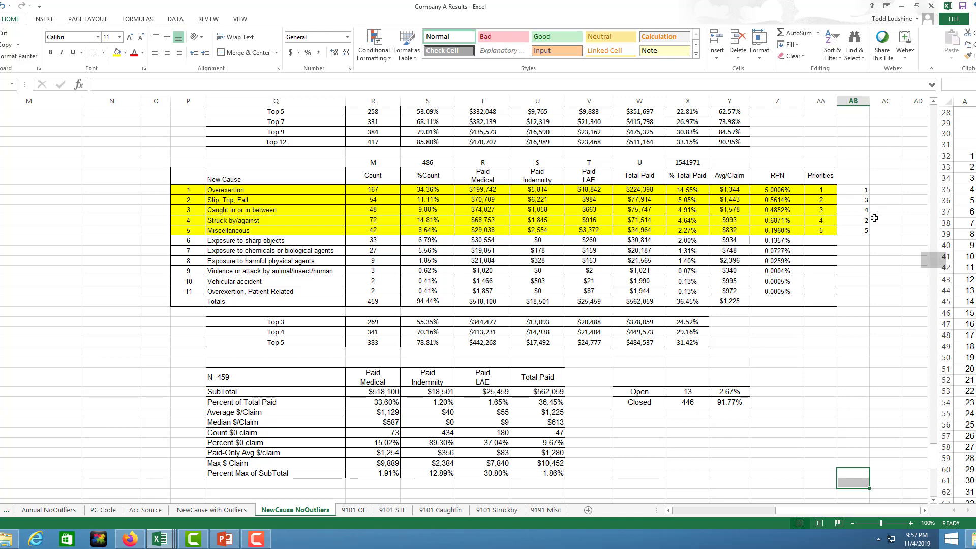
scroll(609, 193, "up", 1)
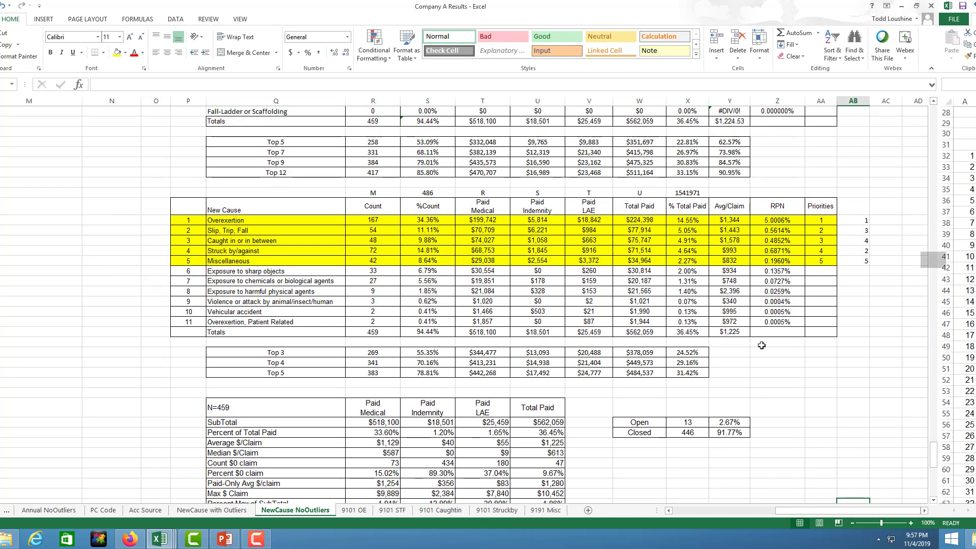
scroll(750, 377, "down", 8)
scroll(750, 378, "up", 9)
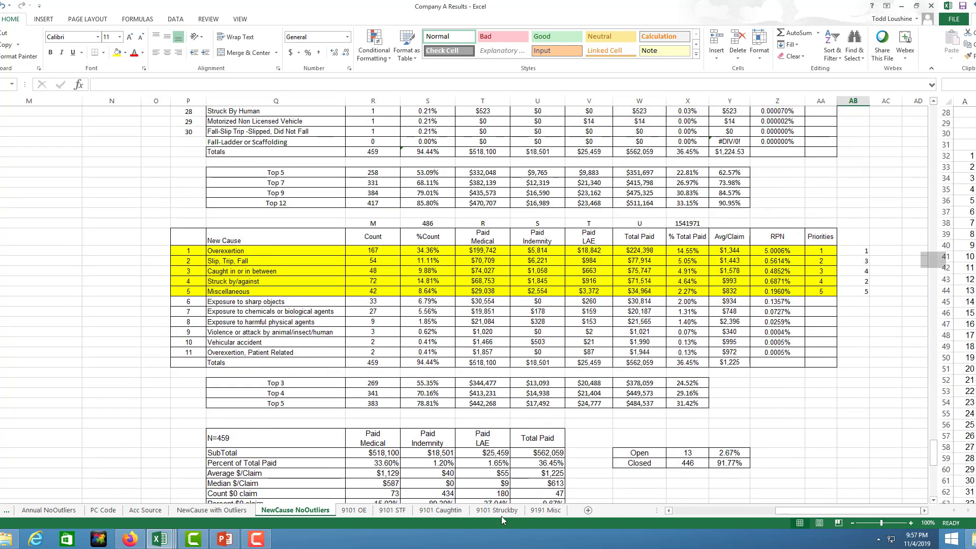
- Show the 9101 OE sheet and examine its yearly Count and Total Paid trend charts at 140% zoom
left_click(366, 511)
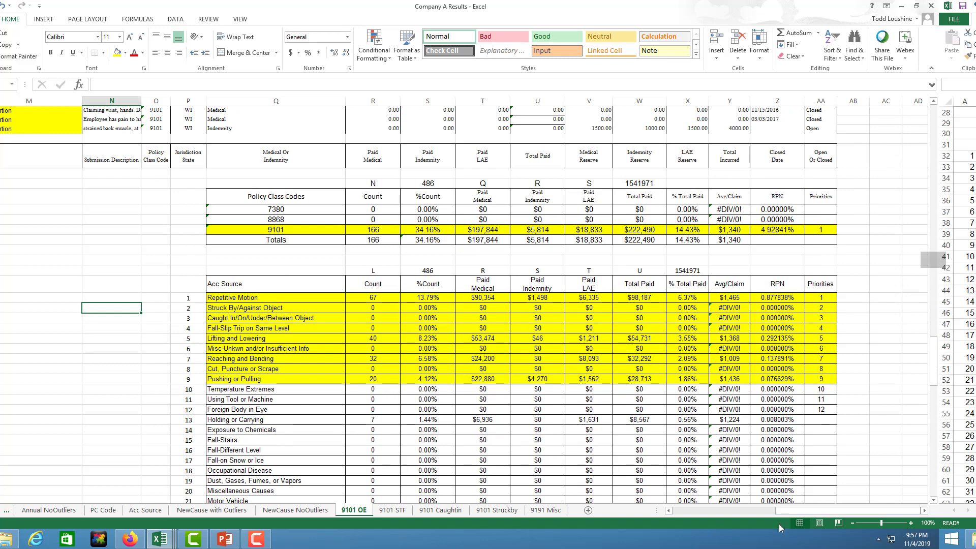
left_click_drag(783, 510, 671, 513)
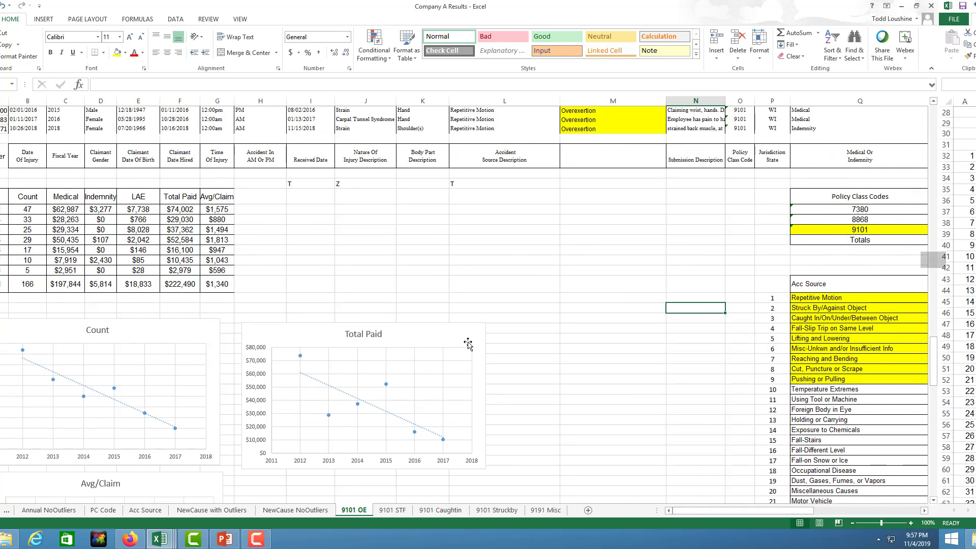
scroll(468, 344, "down", 6)
scroll(477, 326, "up", 7)
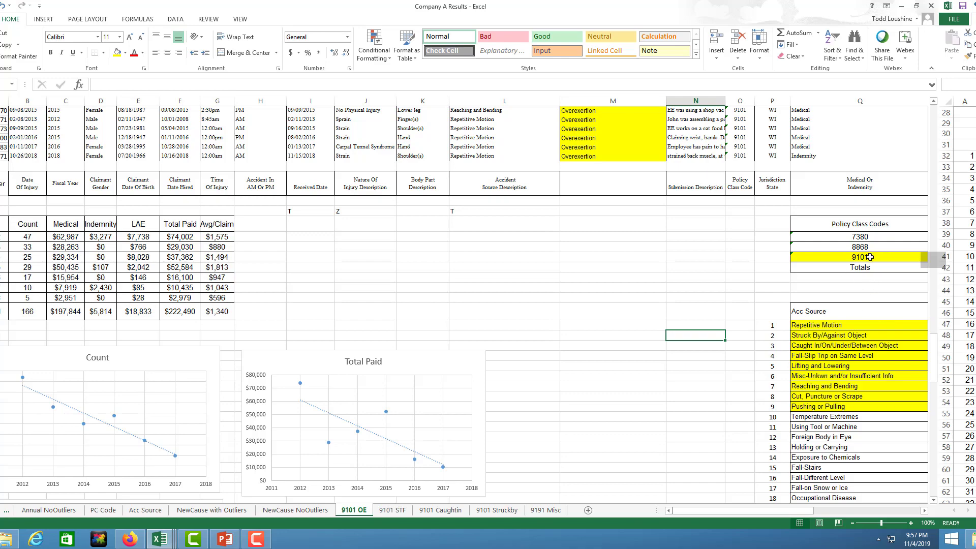
left_click(912, 525)
left_click(912, 525)
left_click(912, 525)
left_click(913, 525)
scroll(667, 455, "down", 4)
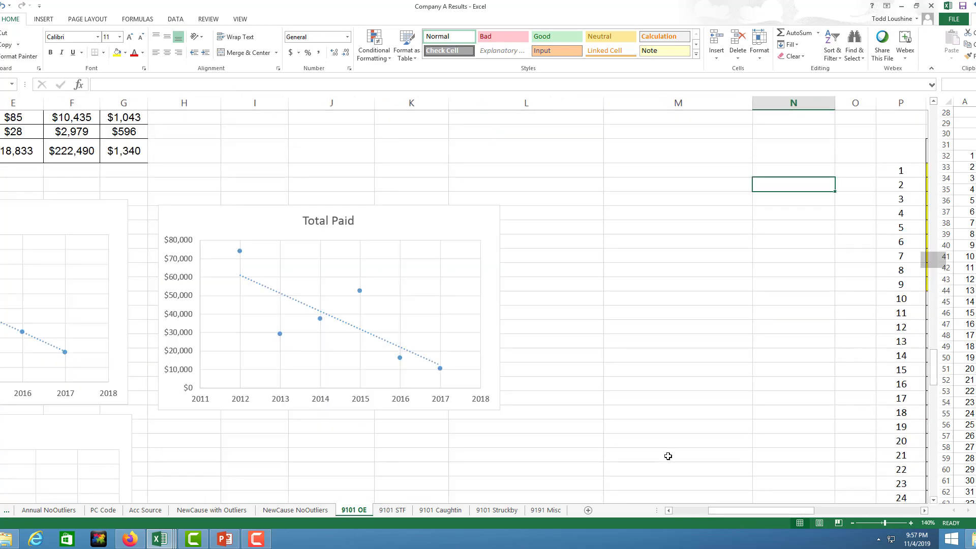
scroll(688, 457, "up", 4)
- Examine the 9101 OE sheet's Acc Source and New Cause tables, the overexertion claim rows, and the fiscal-year totals with their charts
left_click_drag(785, 510, 829, 512)
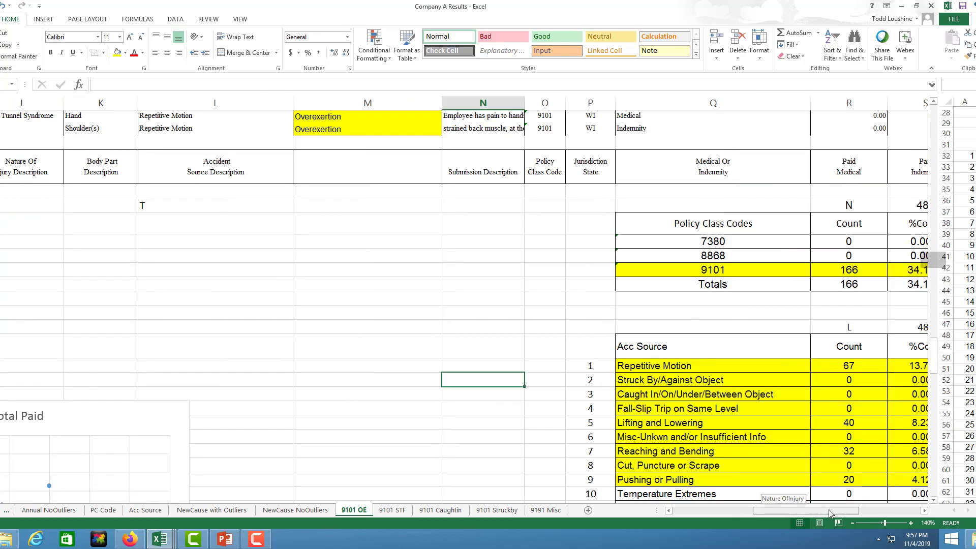
scroll(769, 457, "down", 3)
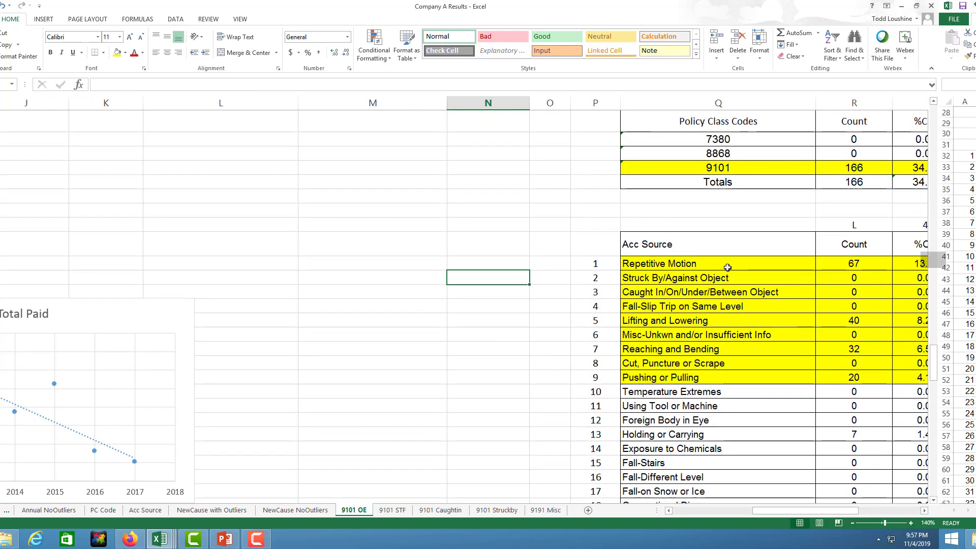
scroll(727, 268, "down", 11)
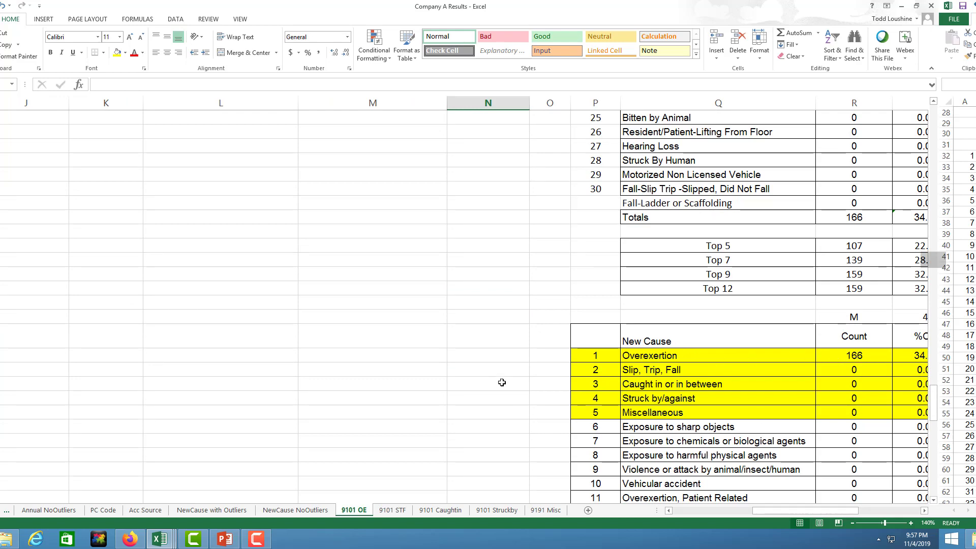
scroll(478, 343, "up", 18)
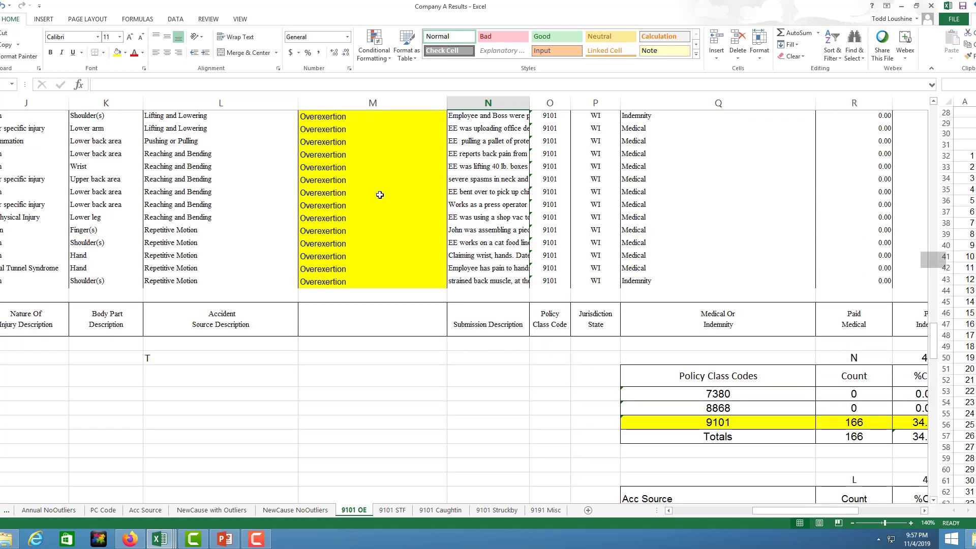
scroll(380, 194, "up", 3)
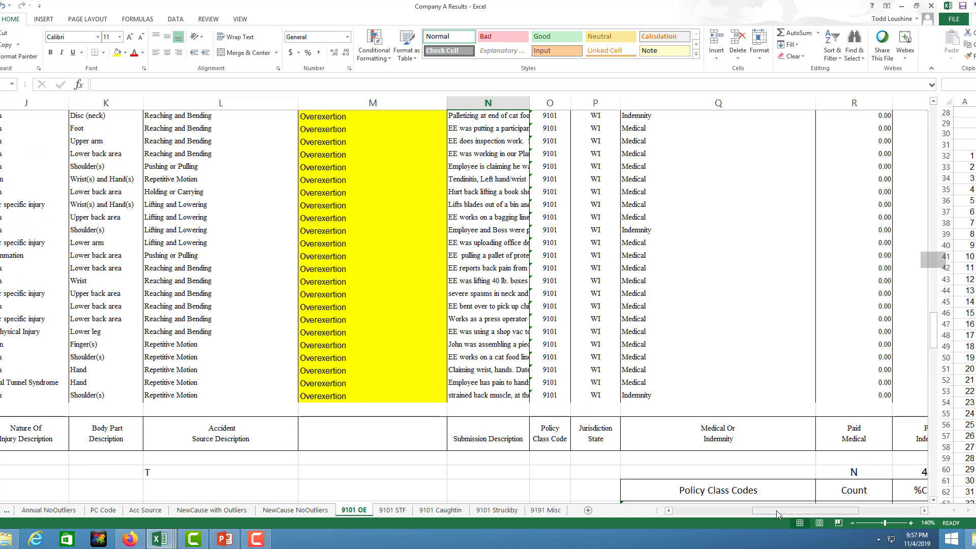
left_click_drag(776, 510, 673, 523)
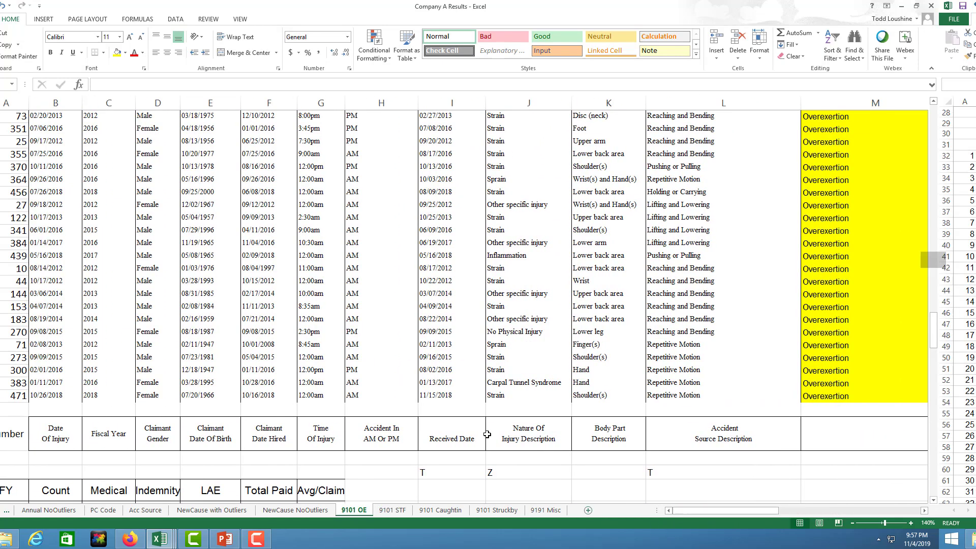
scroll(403, 404, "down", 5)
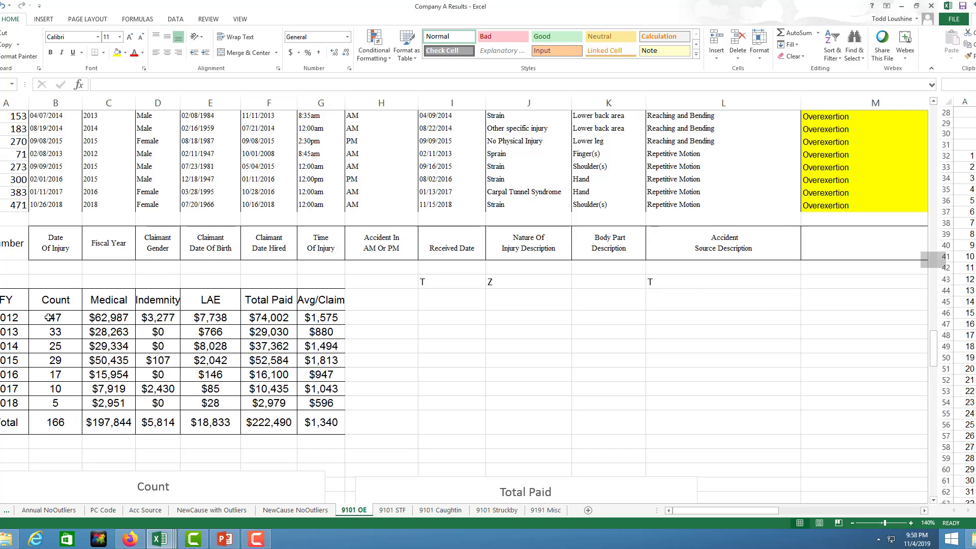
scroll(97, 340, "down", 7)
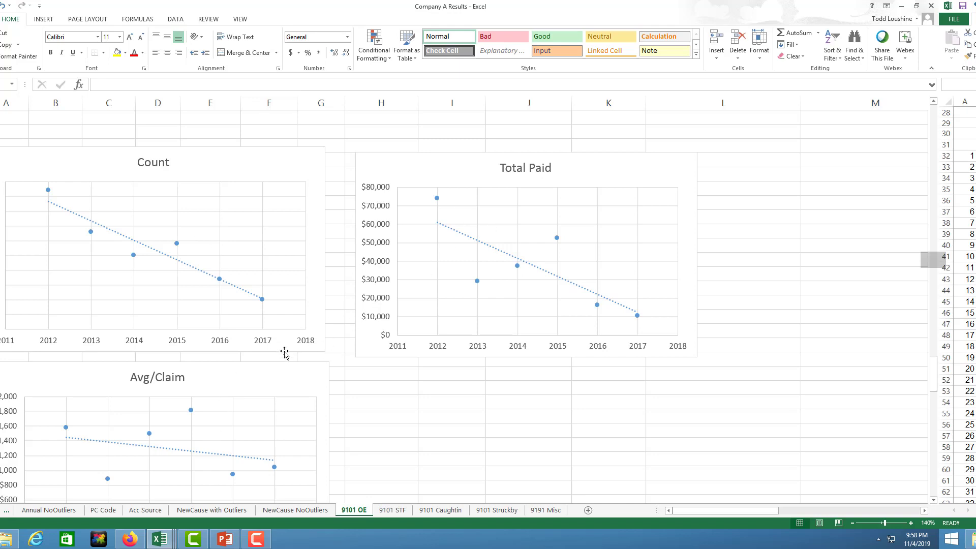
- Extend the linear trendline of the Count chart with a forward forecast of 3 periods
right_click(243, 294)
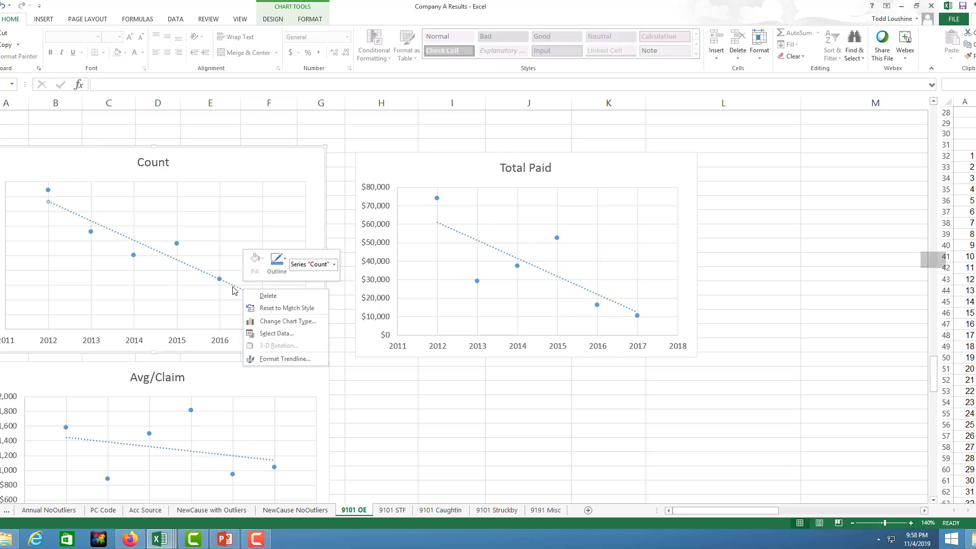
key("Escape")
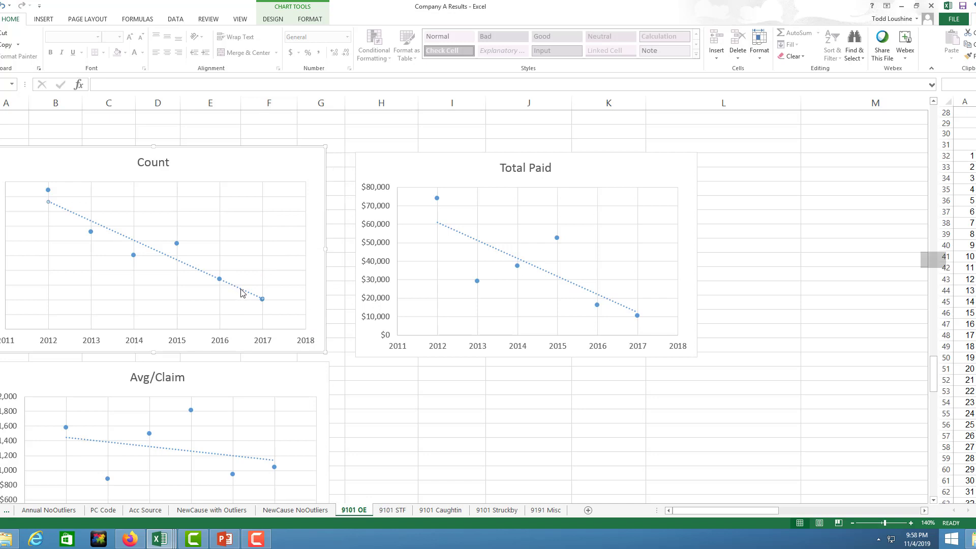
double_click(242, 292)
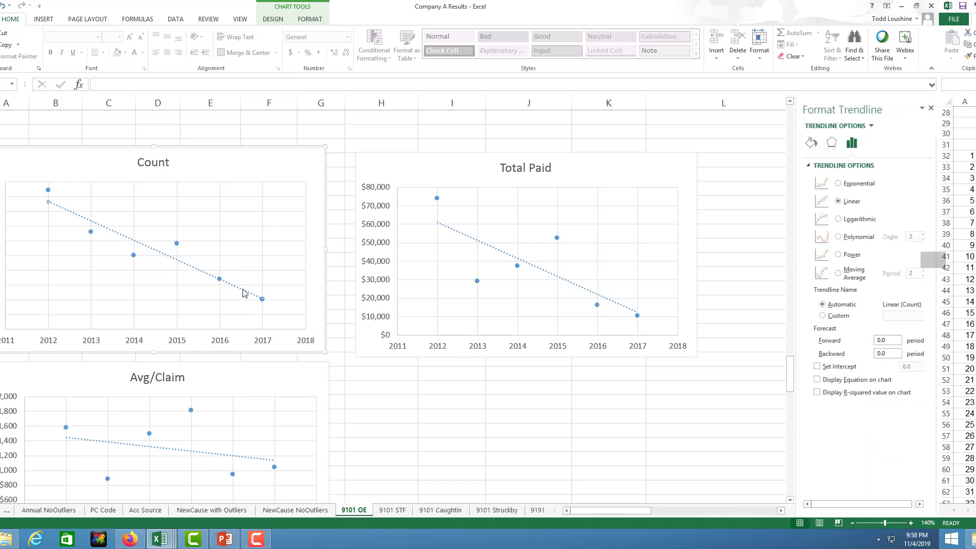
left_click(879, 340)
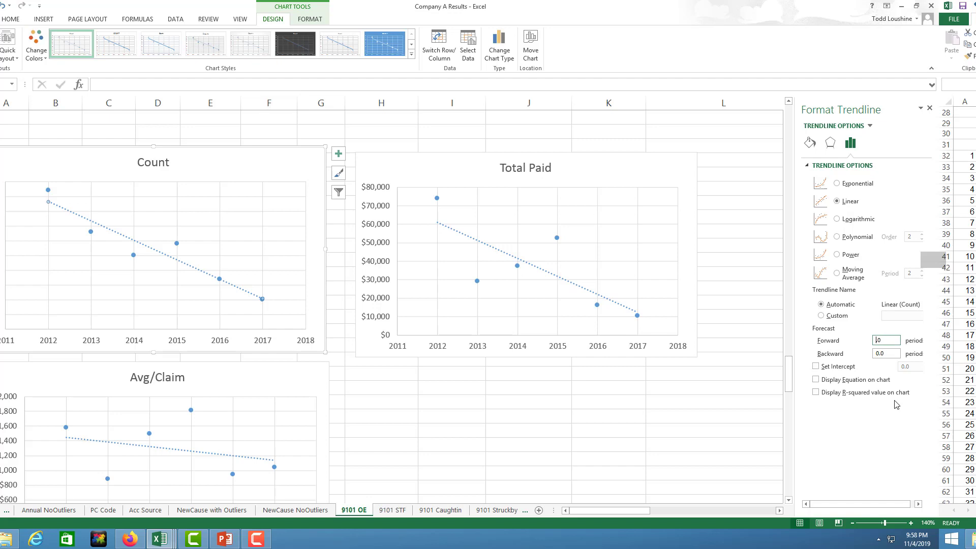
type("3")
key("Return")
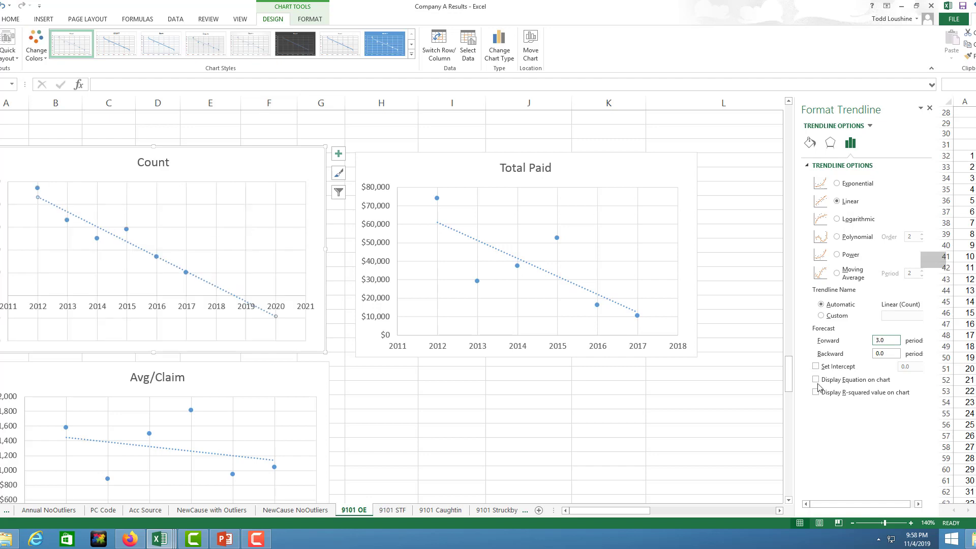
- Extend the Total Paid chart's linear trendline with a forward forecast of 3 periods
left_click(572, 286)
right_click(572, 285)
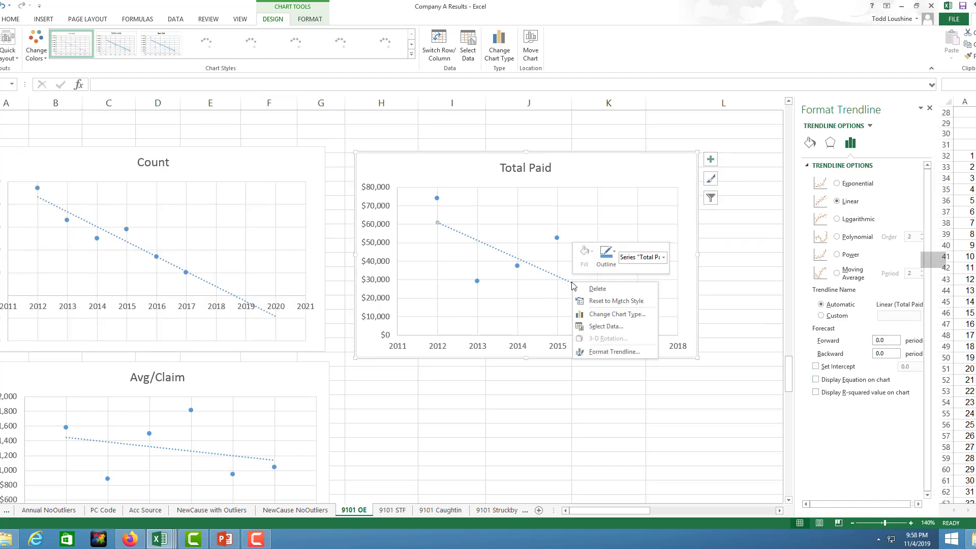
left_click(878, 340)
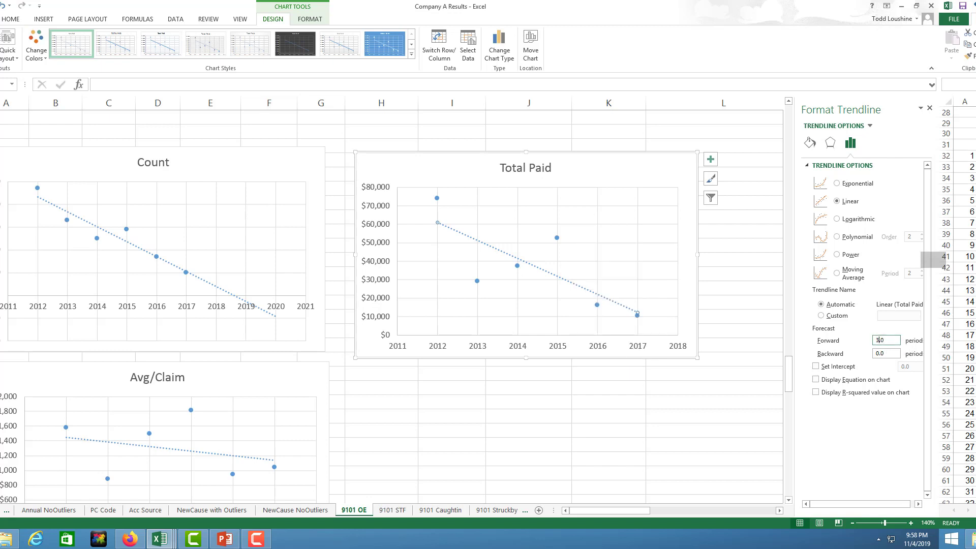
- Forecast the Avg/Claim chart's trendline 3 periods forward, review the three extended trends, and close the formatting pane
left_click(179, 450)
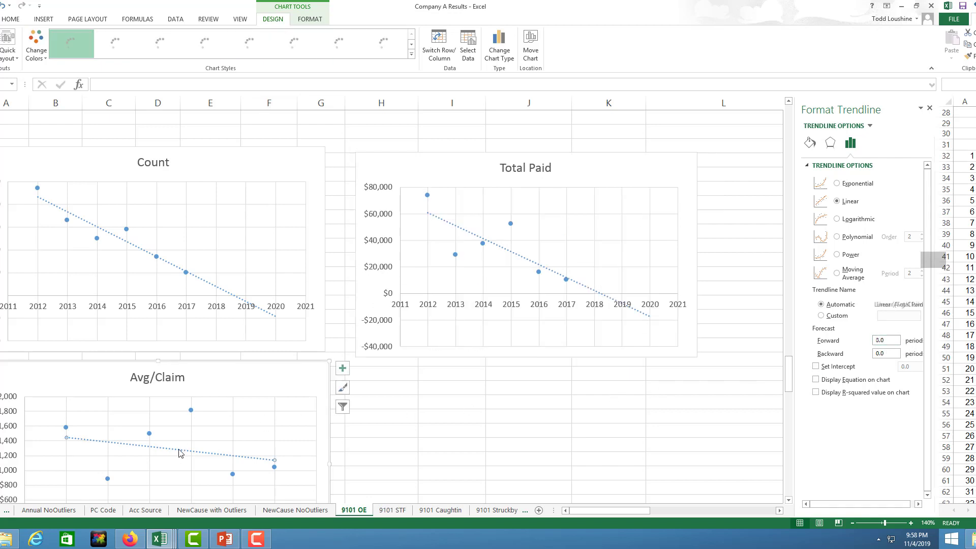
left_click(879, 341)
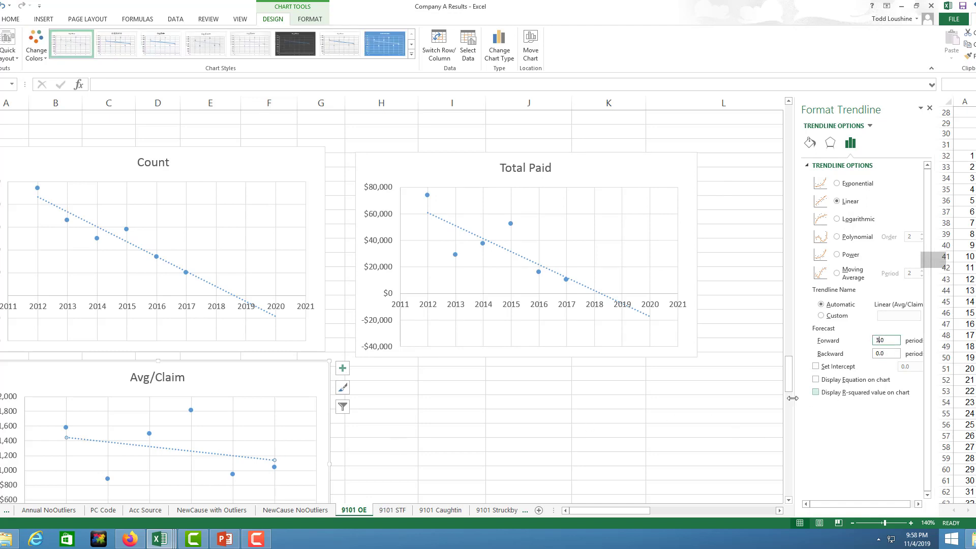
left_click(650, 391)
scroll(602, 396, "down", 3)
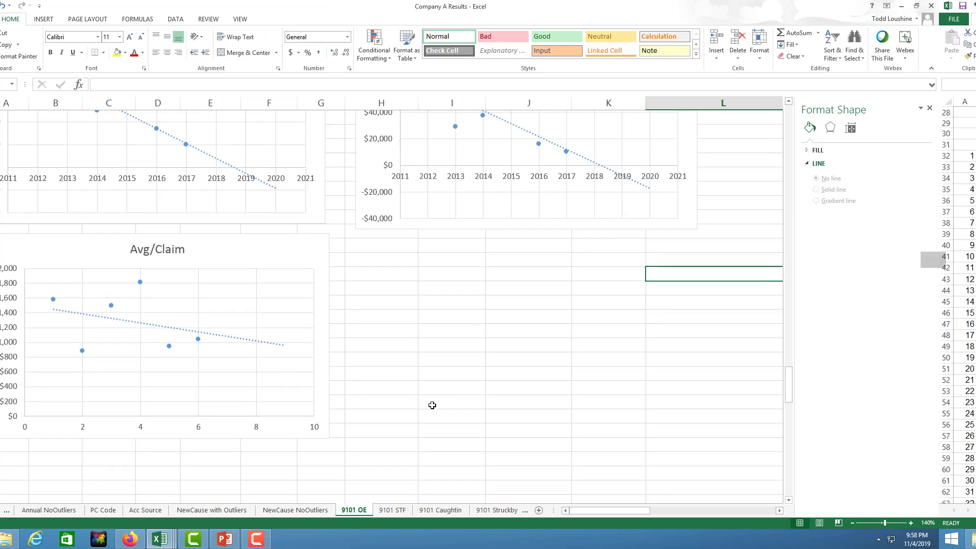
scroll(435, 399, "up", 5)
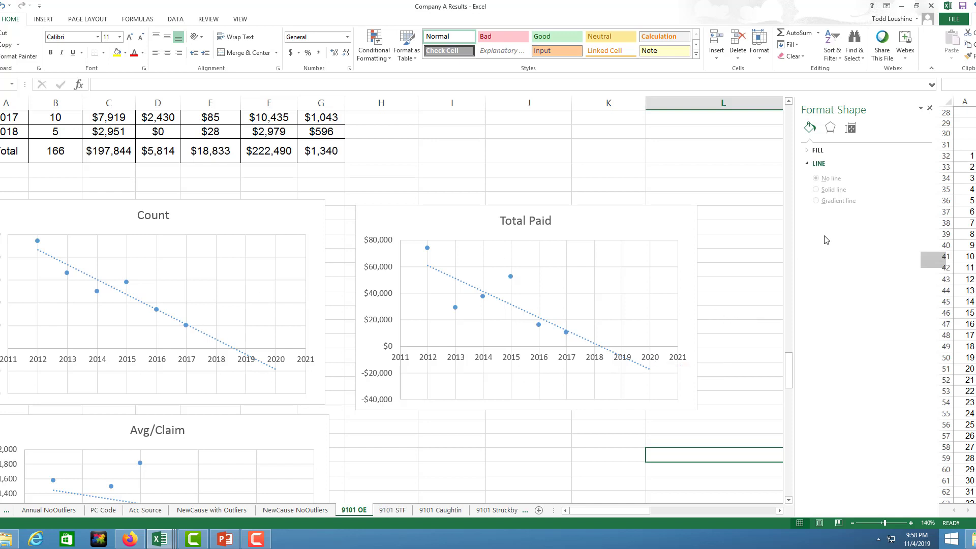
left_click(929, 109)
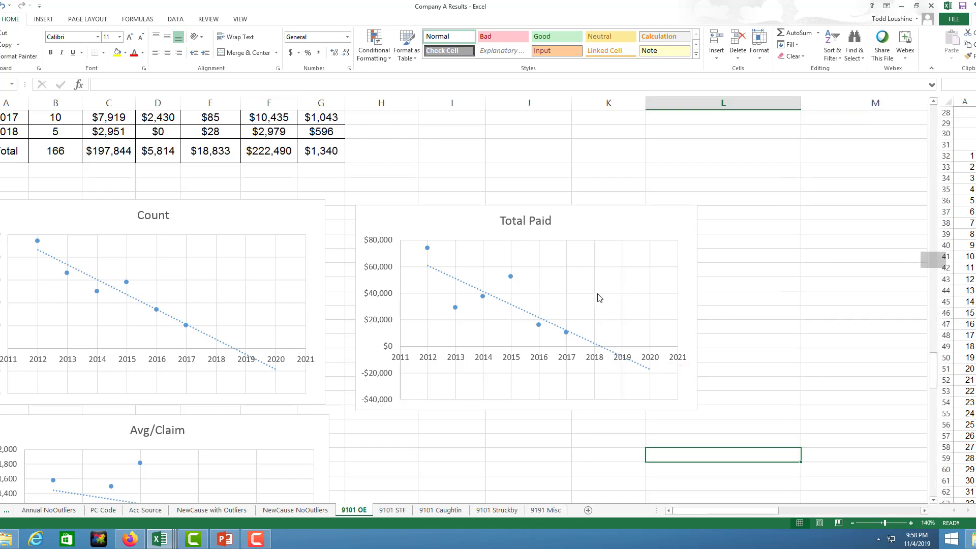
- Review the yearly totals and the Count, Total Paid and Avg/Claim trend charts on the 9101 STF sheet
left_click(394, 510)
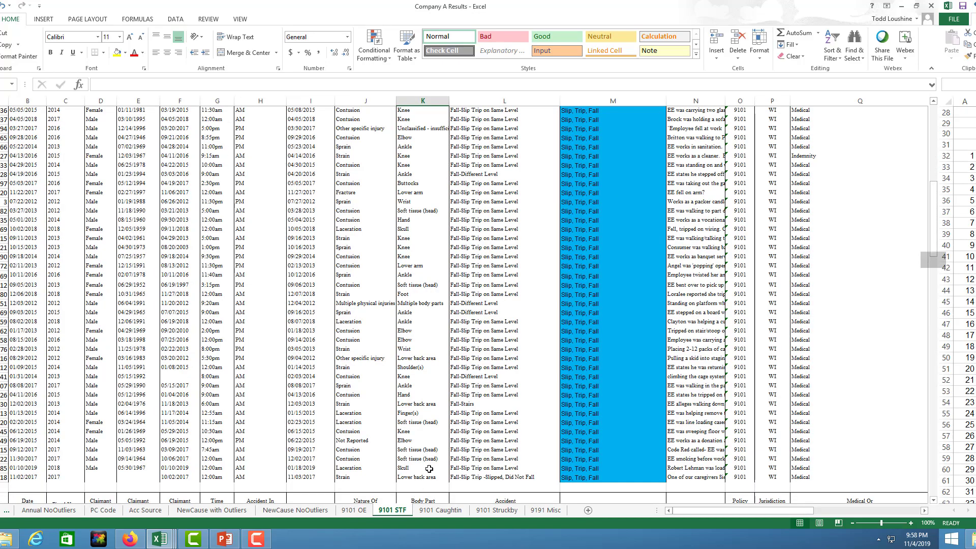
scroll(443, 477, "down", 5)
scroll(444, 476, "down", 5)
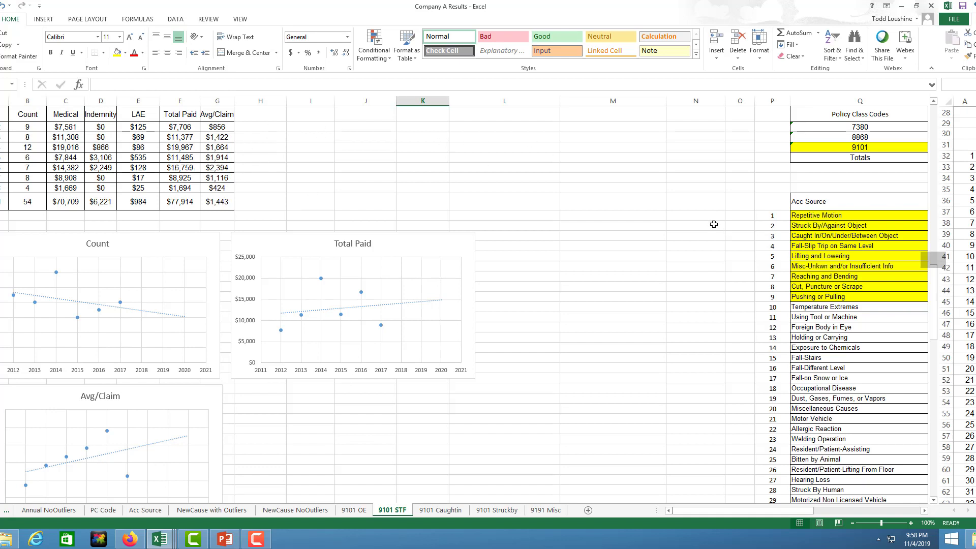
- Add a linear trendline to the Count chart on the 9101 Caughtin sheet and forecast it forward 3 periods
left_click(456, 510)
scroll(473, 422, "up", 3)
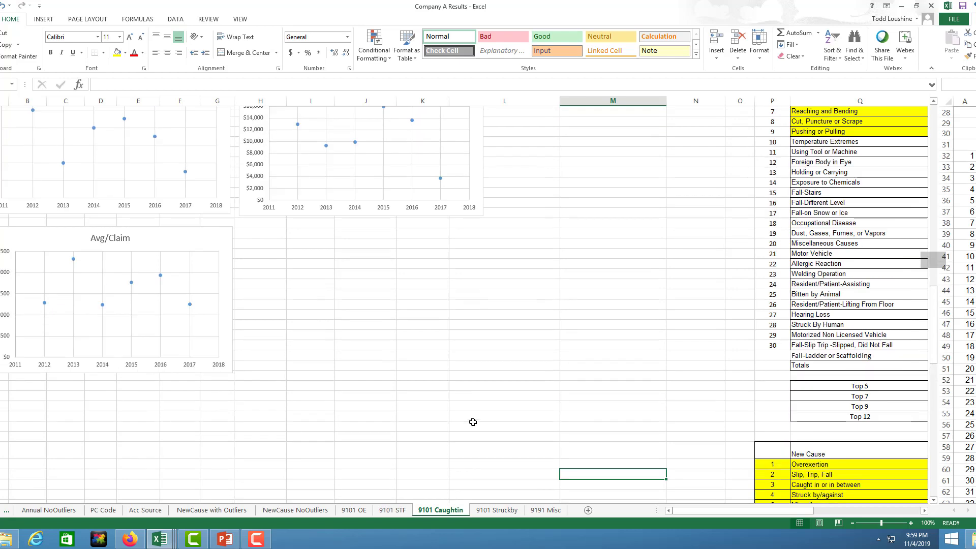
scroll(472, 422, "up", 3)
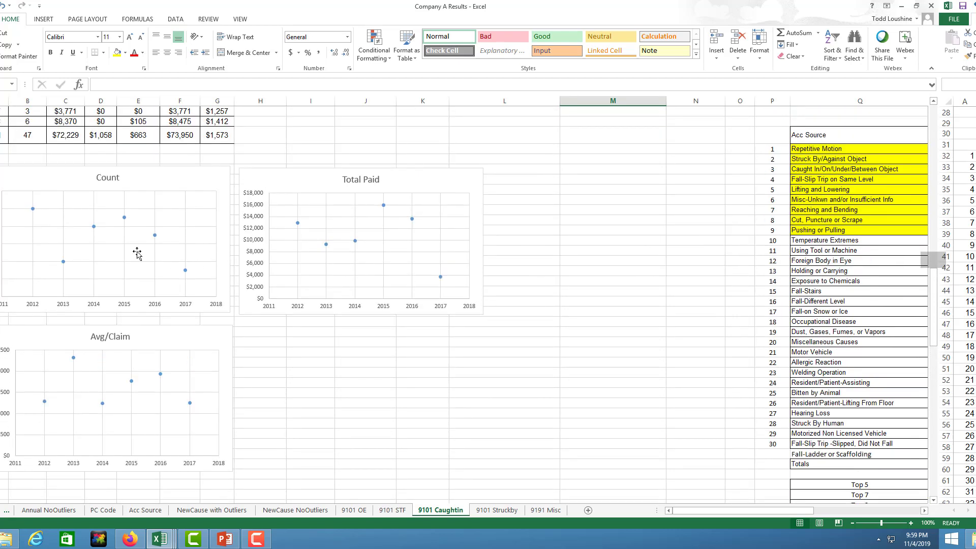
right_click(123, 217)
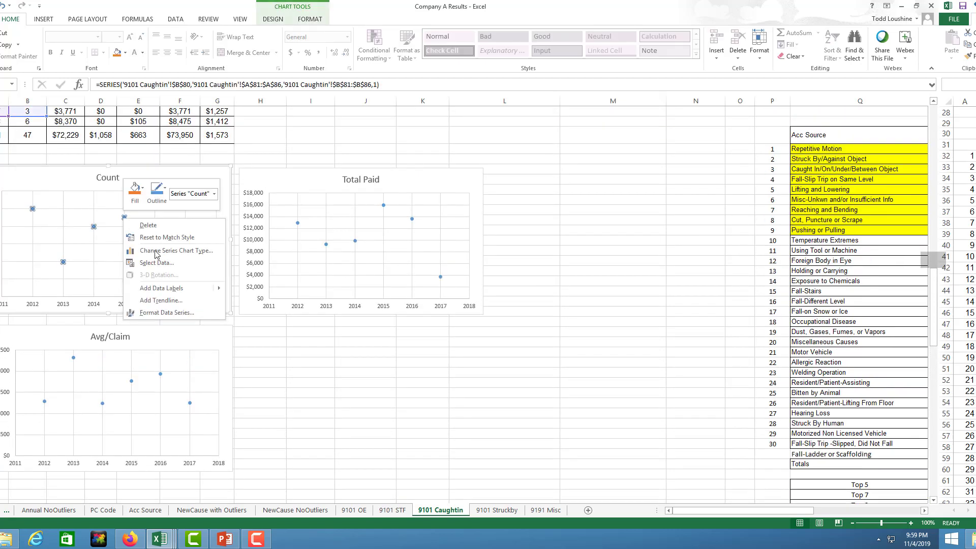
key("Escape")
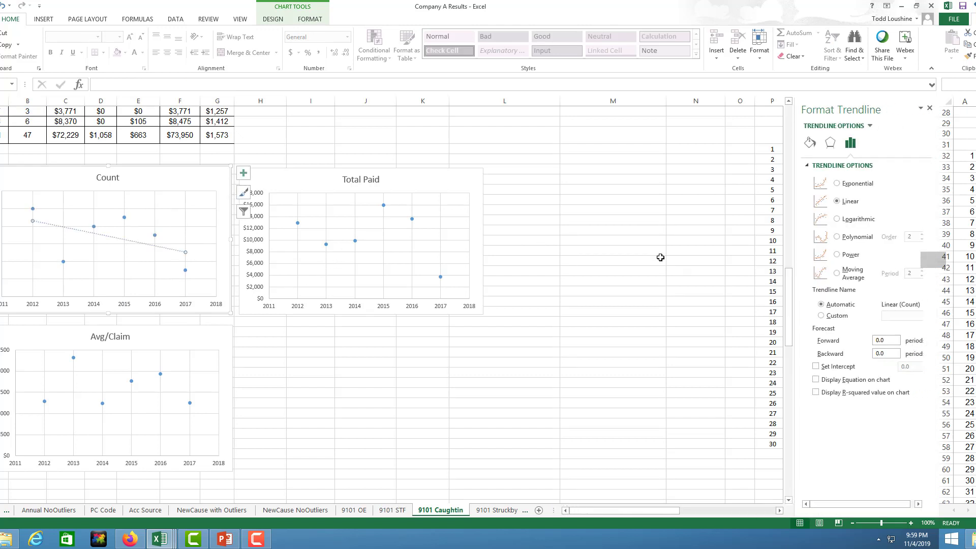
left_click(881, 340)
key("BackSpace")
key("BackSpace")
- Add a linear trendline to the 9101 Caughtin sheet's Total Paid chart with a forward forecast of 3 periods
left_click(355, 242)
right_click(356, 245)
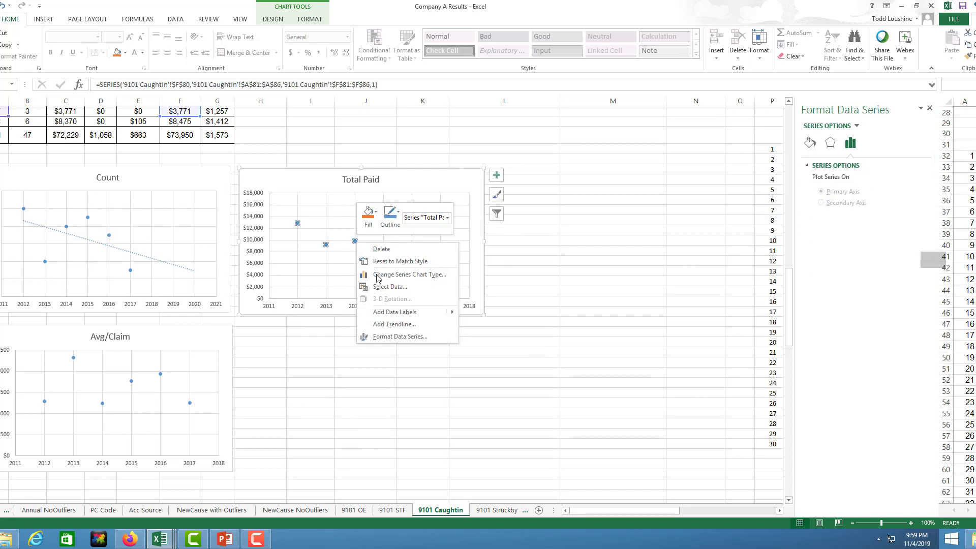
left_click(384, 323)
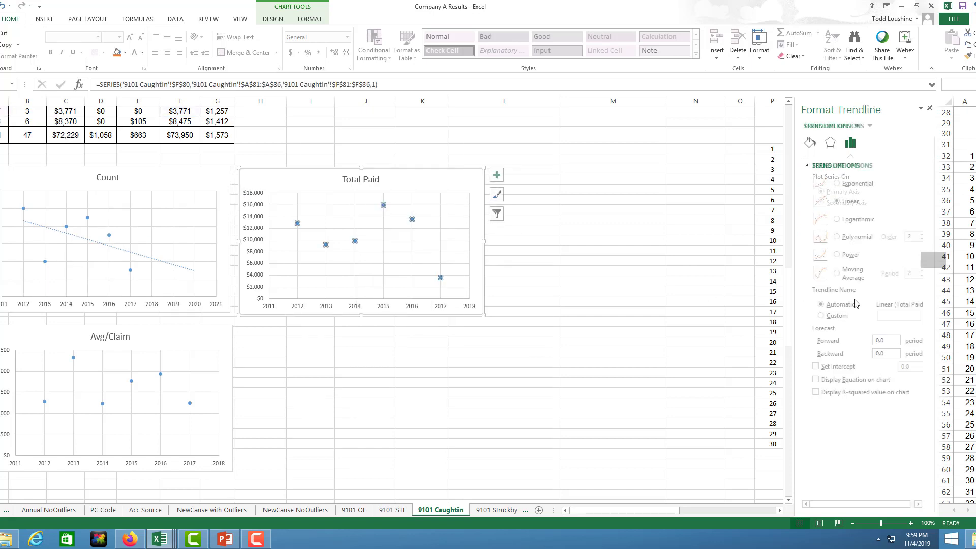
double_click(879, 340)
type("3")
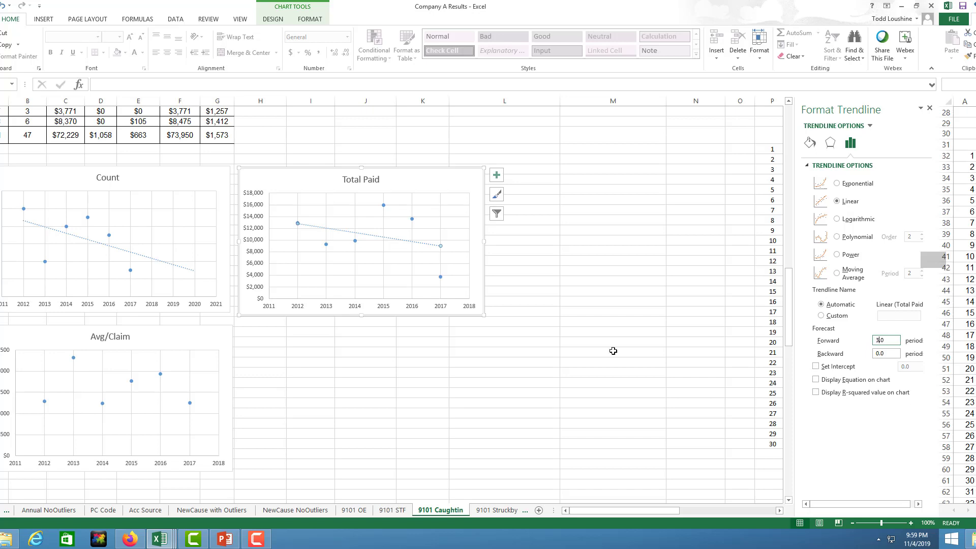
- Add a linear trendline to the Avg/Claim chart on the 9101 Caughtin sheet, without any forecast periods
right_click(132, 382)
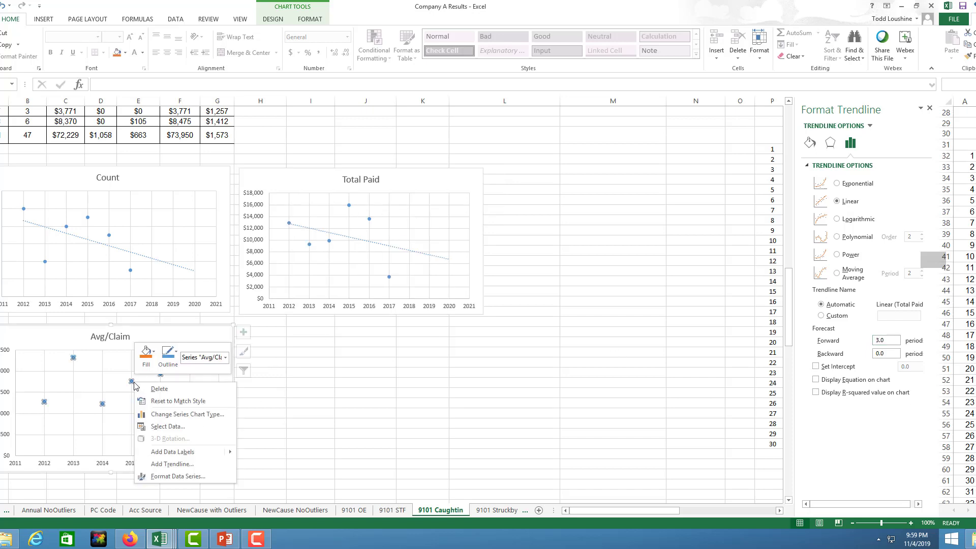
left_click(213, 463)
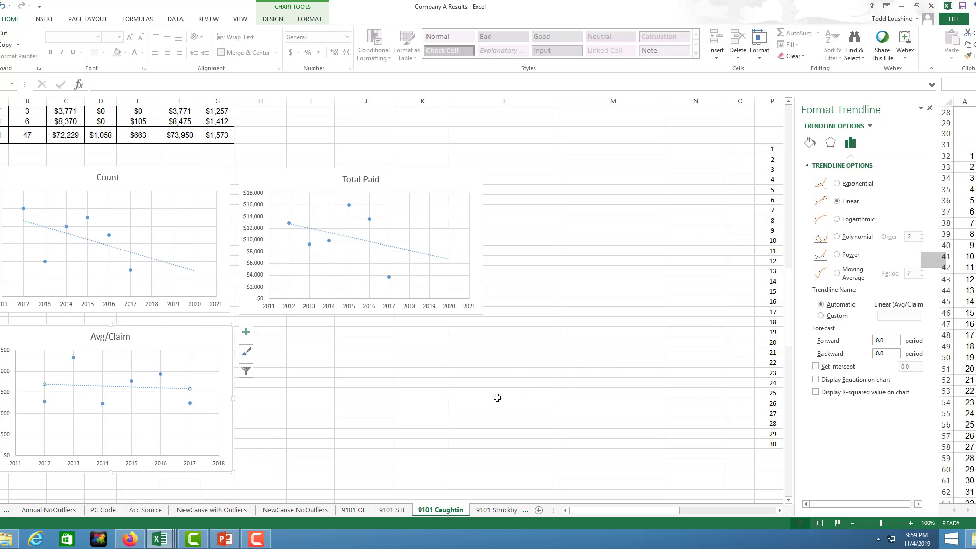
left_click(345, 404)
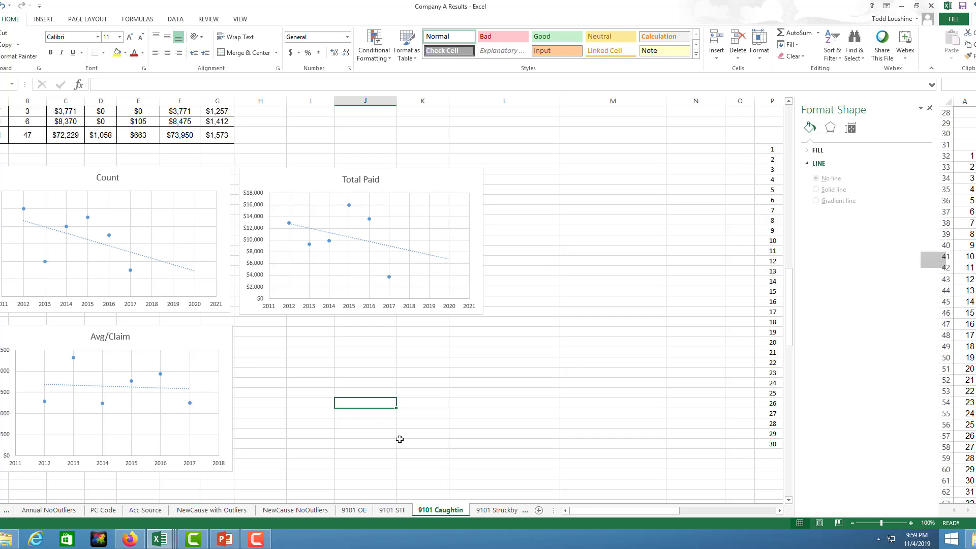
- Review the trend charts on the 9101 Struckby sheet and the yearly totals and trend charts on the 9191 Misc sheet
left_click(500, 510)
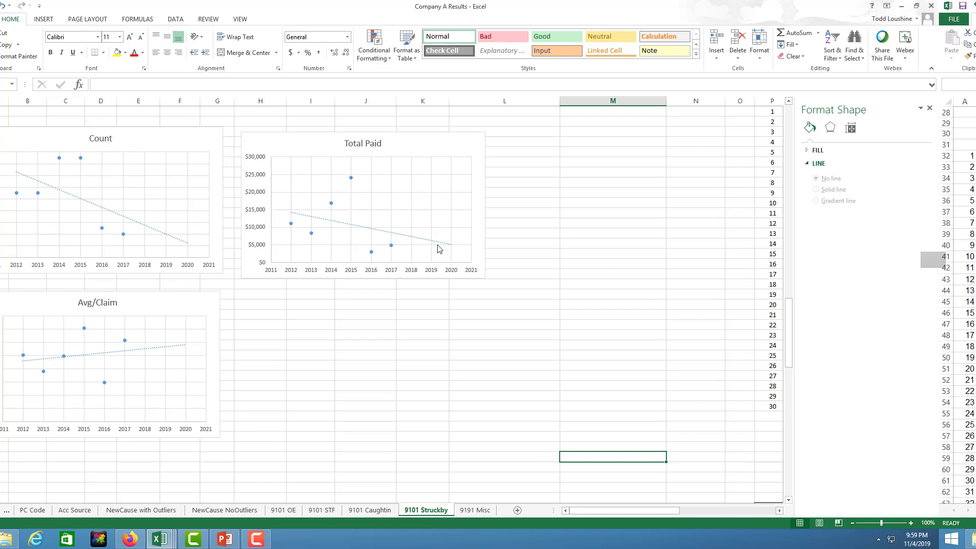
left_click(485, 513)
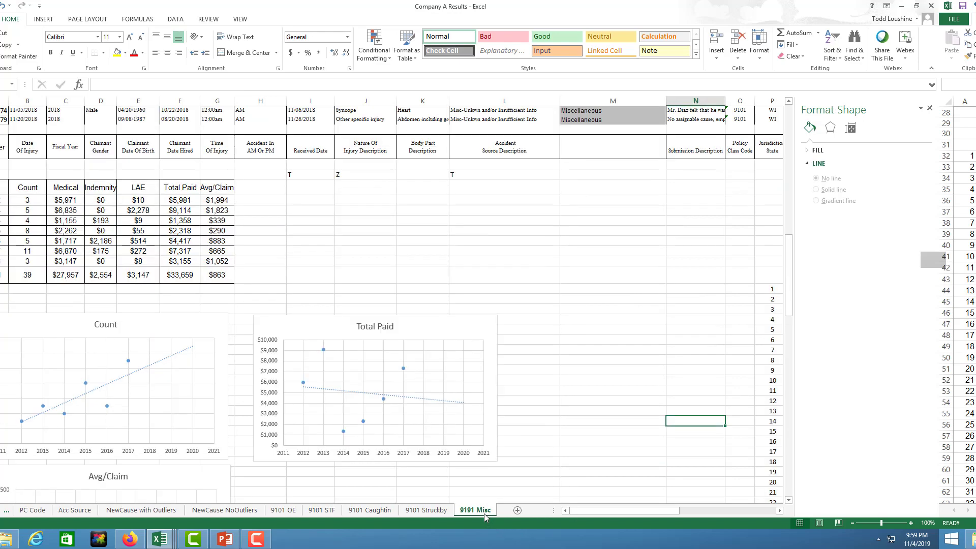
scroll(541, 419, "down", 2)
scroll(191, 399, "down", 3)
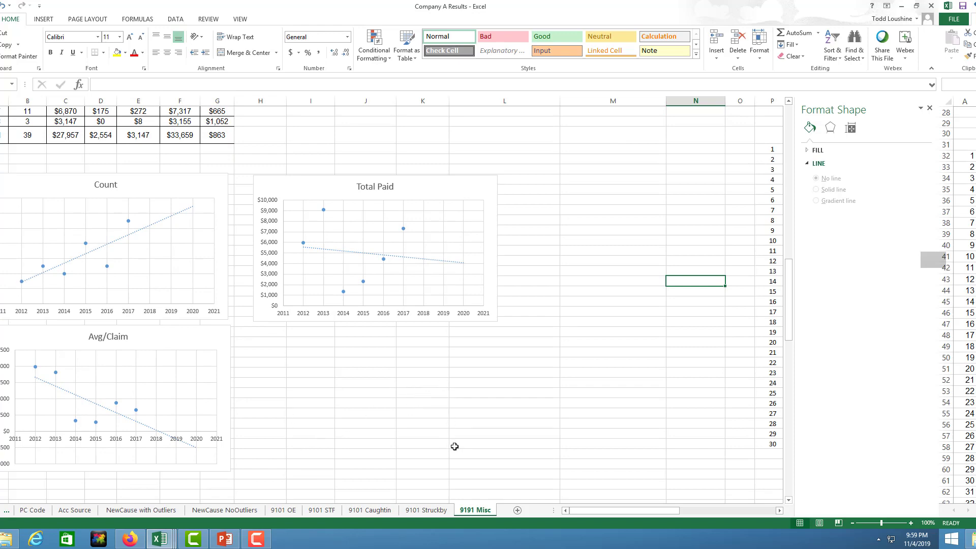
scroll(323, 394, "up", 4)
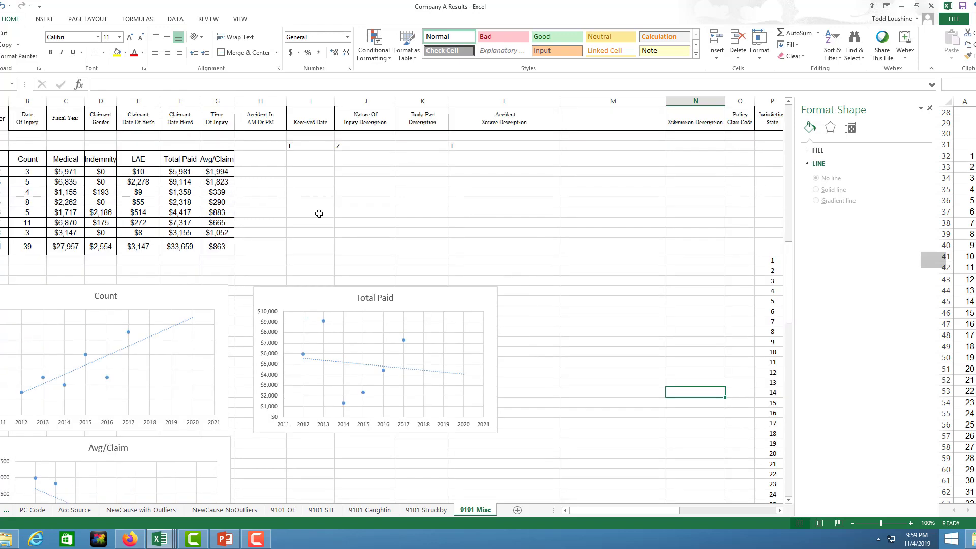